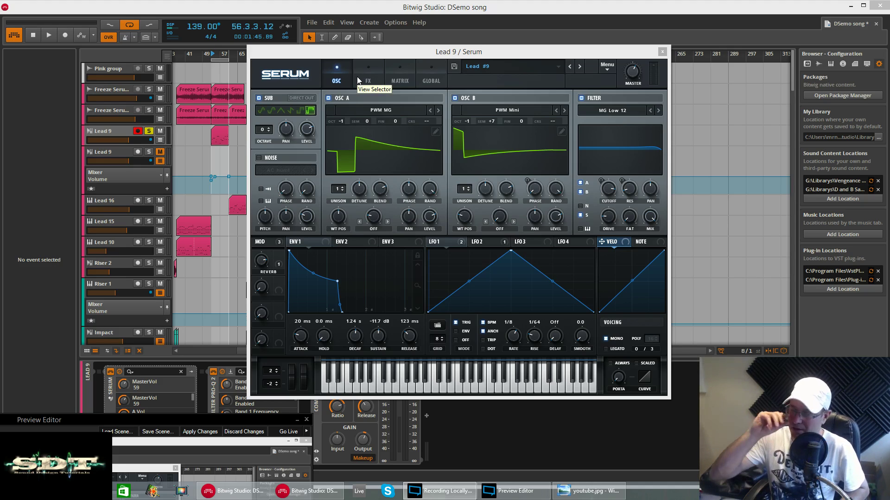
Step: Browse Serum's preset categories and close the list without loading a preset
left_click(497, 73)
mouse_move(496, 171)
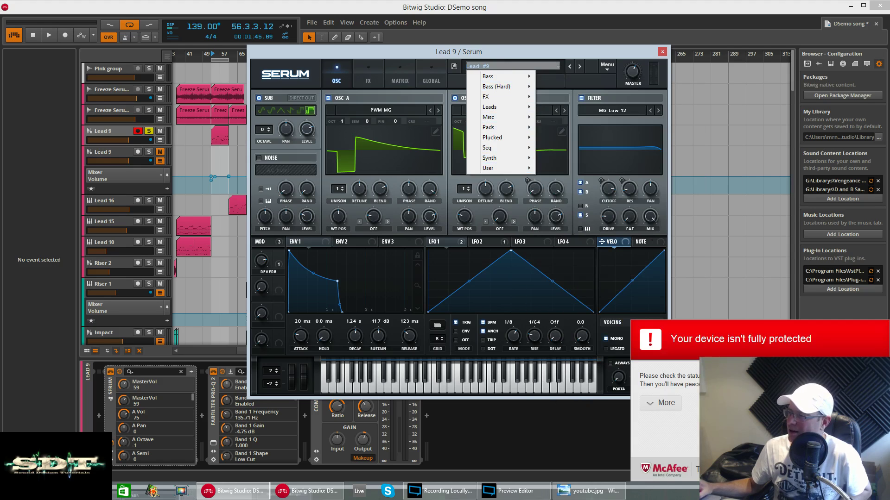
left_click(231, 198)
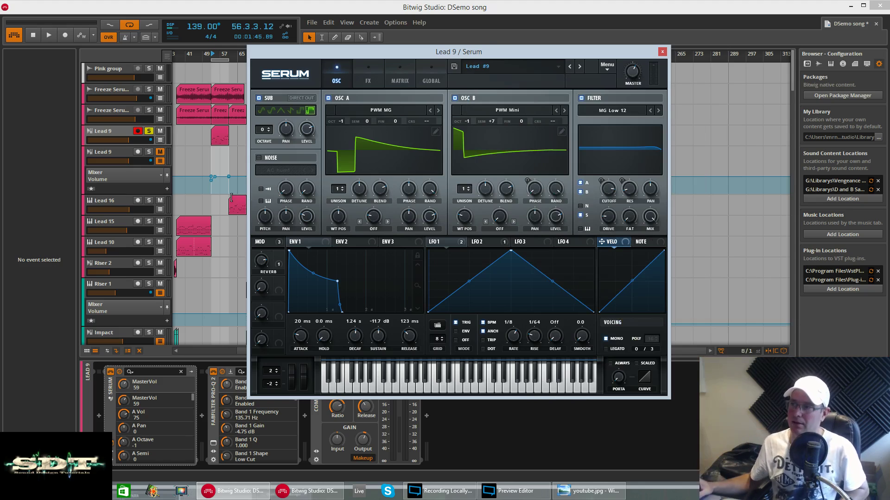
Step: Play the Lead 9 part from about bar 53 to hear the Serum lead, then stop
left_click(204, 159)
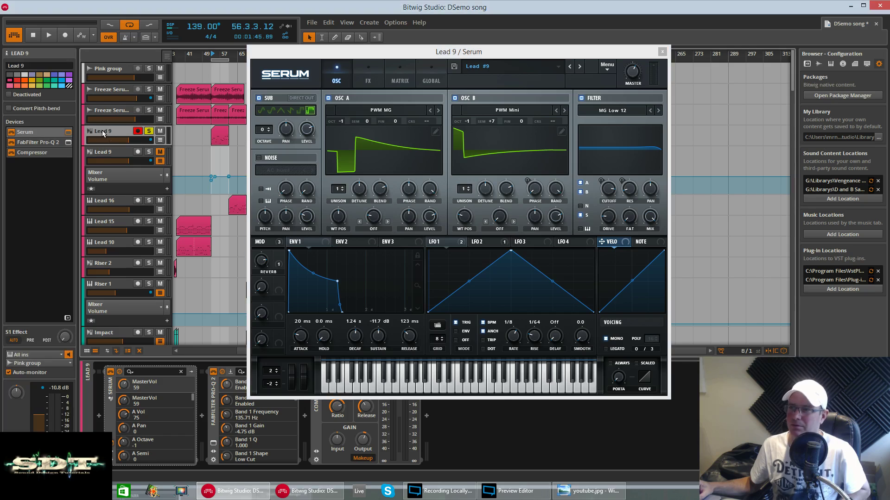
left_click(210, 160)
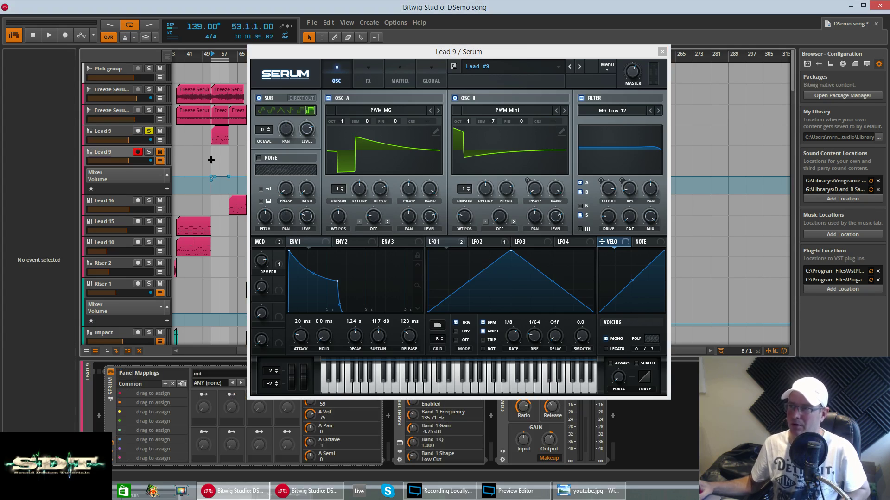
key("space")
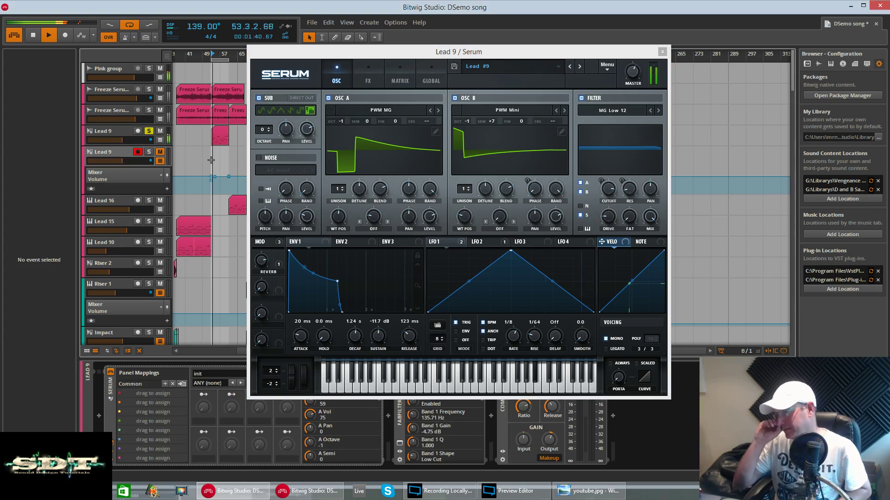
left_click(232, 152)
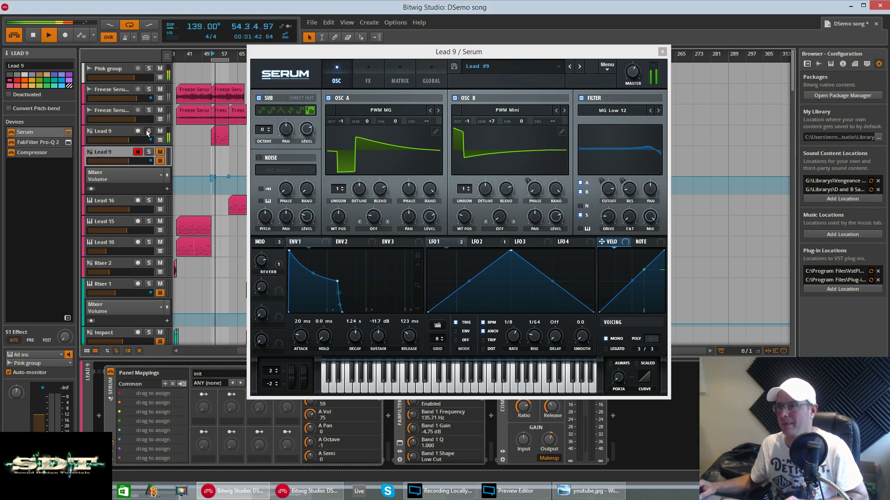
key("space")
left_click(207, 157)
key("space")
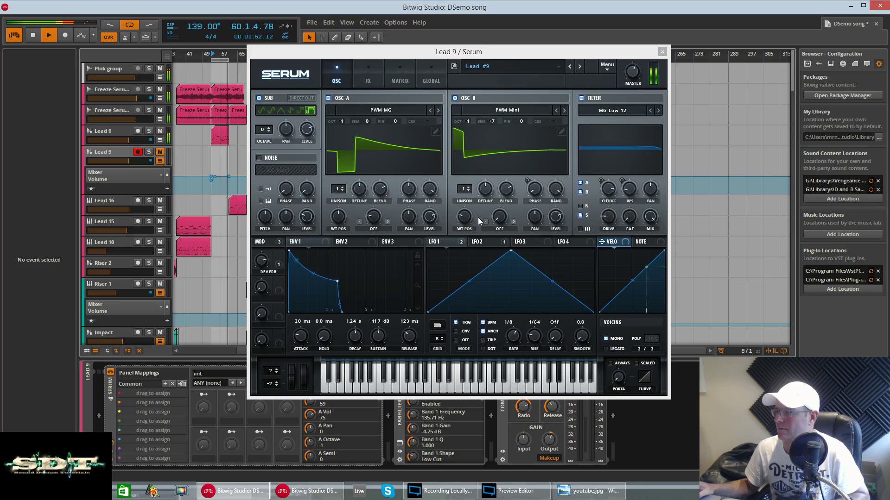
key("space")
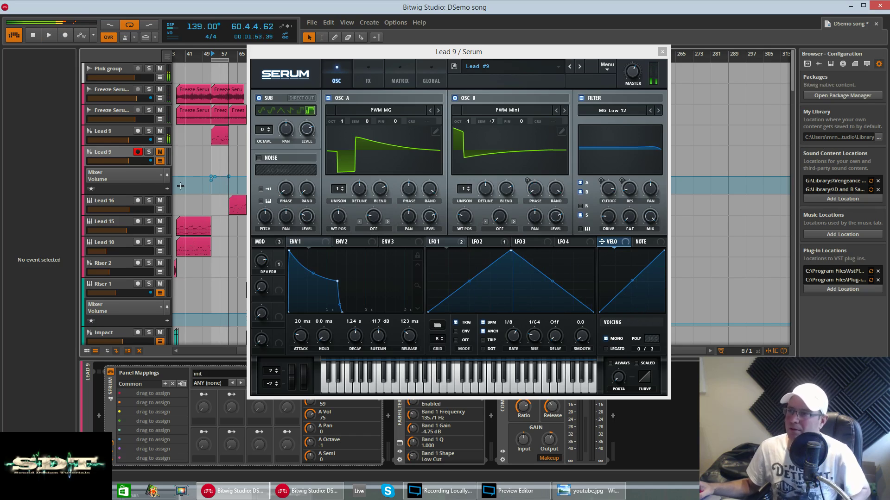
Step: Solo and record-arm the upper Lead 9 track and reposition the Serum window
left_click(149, 131)
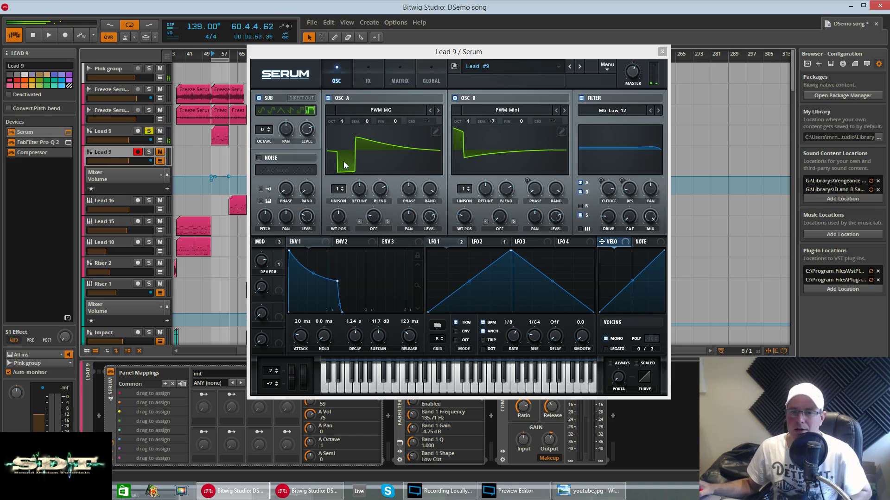
left_click_drag(469, 50, 472, 65)
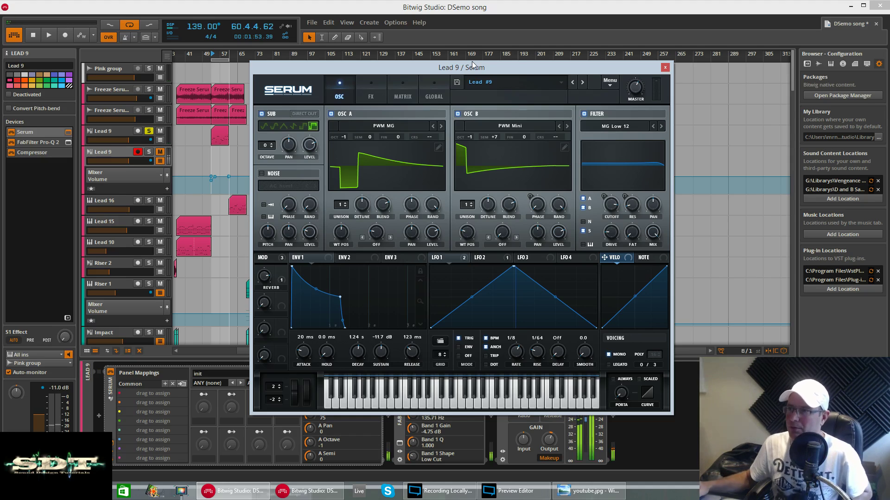
left_click(138, 131)
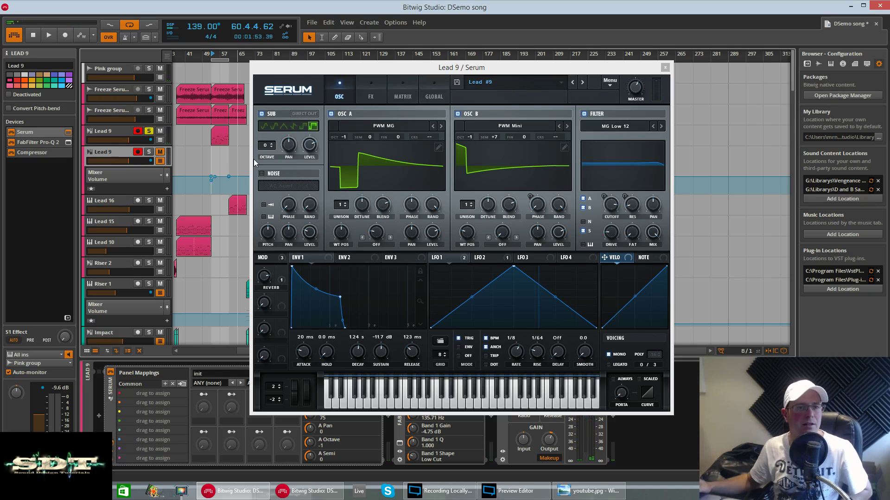
left_click_drag(379, 72, 377, 70)
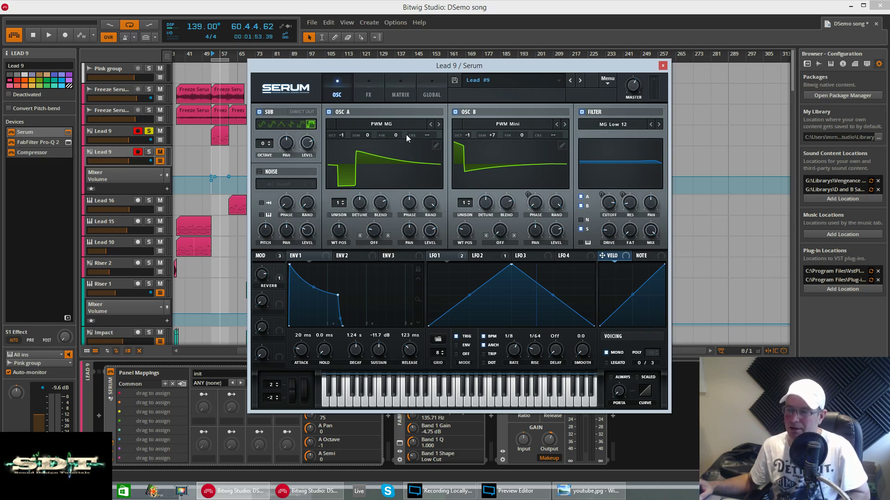
mouse_move(457, 72)
left_mouse_down()
mouse_move(446, 67)
mouse_move(455, 73)
left_mouse_up()
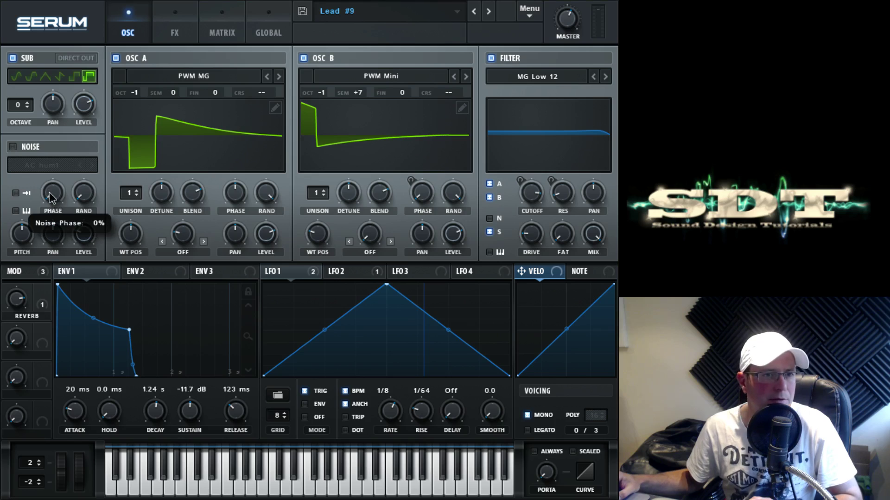
left_click(523, 12)
Step: Reset Serum to the Init Preset and load the PWM MG wavetable into Osc A
left_click(553, 82)
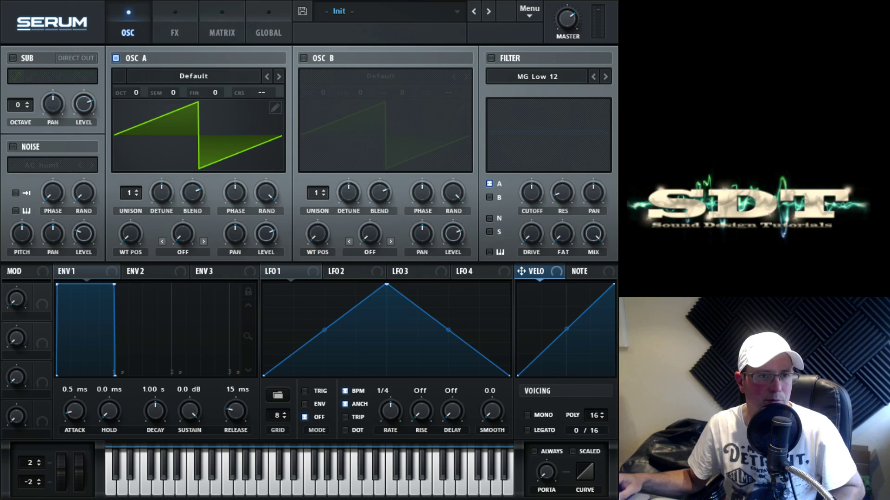
left_click(200, 80)
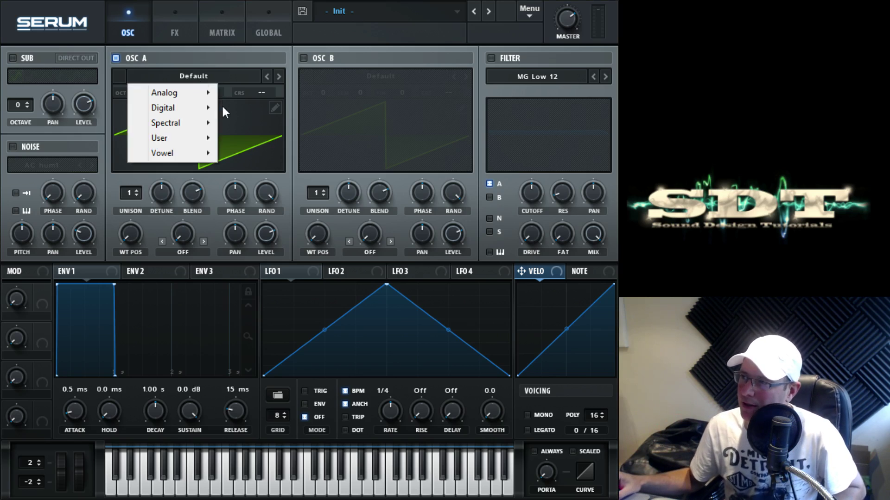
mouse_move(202, 98)
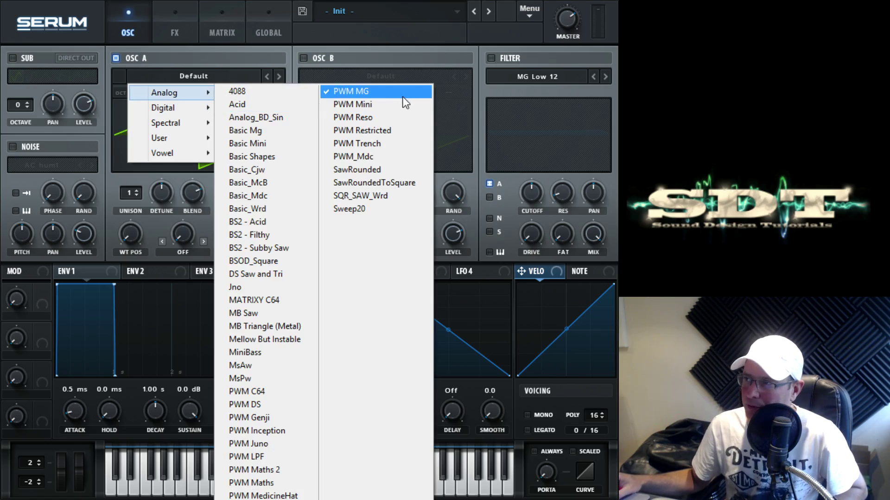
left_click(369, 93)
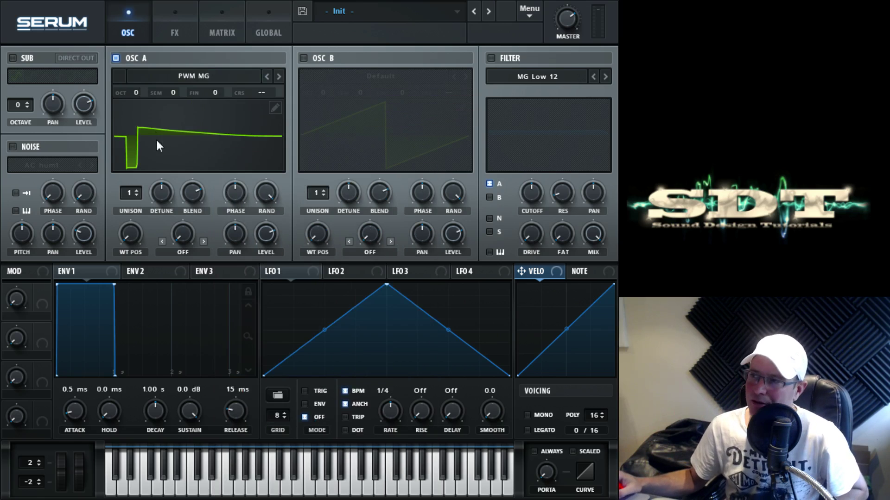
Step: Drop Osc A to octave -1, raise its wavetable position, and enable Osc B
mouse_move(135, 243)
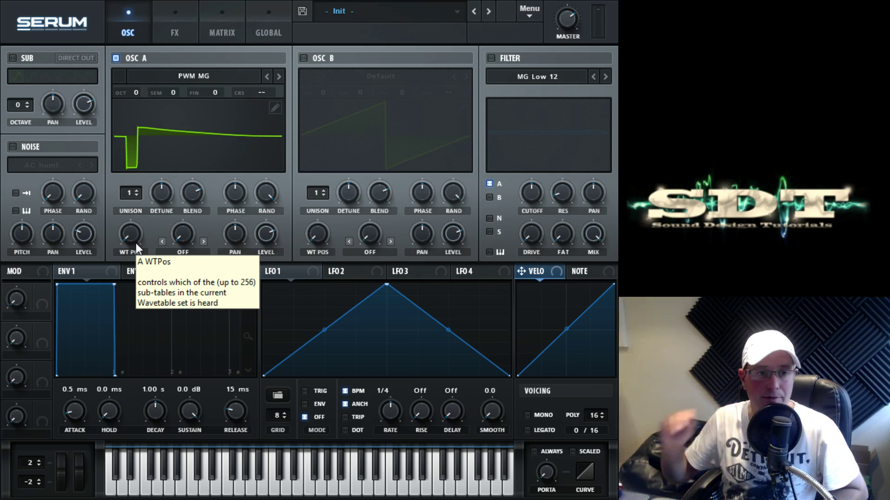
left_click_drag(136, 93, 137, 110)
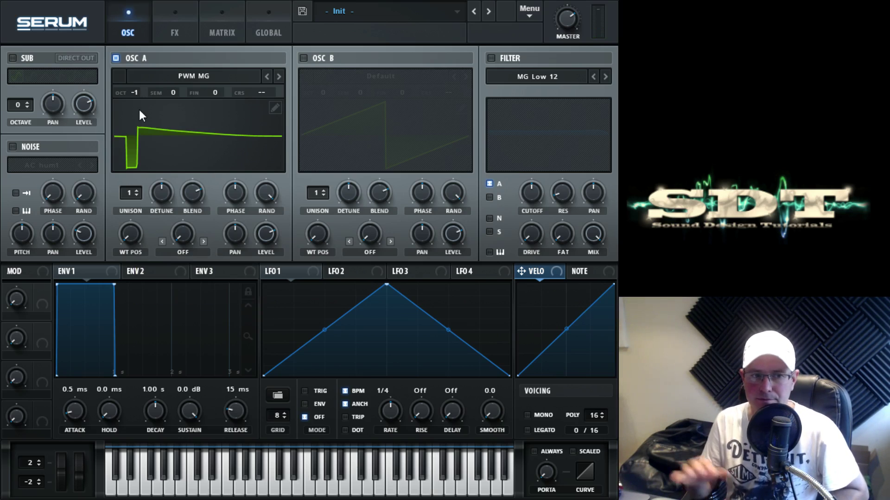
left_click_drag(133, 241, 128, 158)
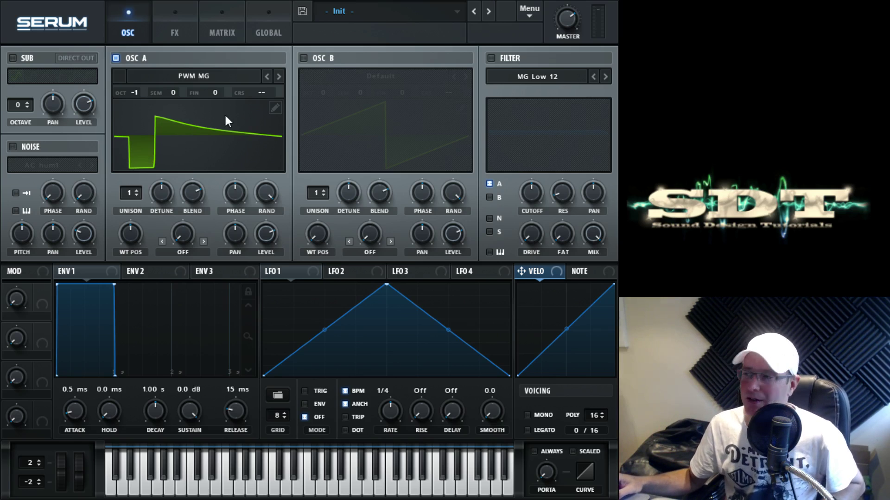
left_click(302, 58)
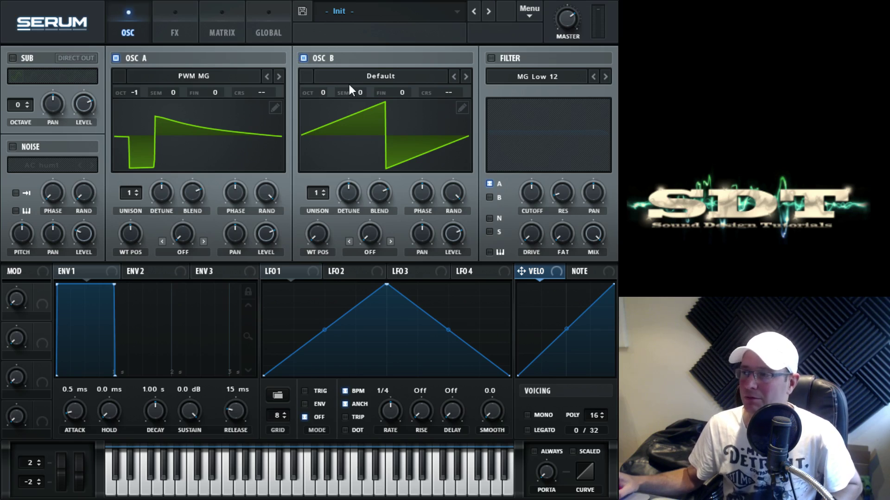
Step: Load PWM Mini into Osc B at octave -1, leaving its wavetable position at minimum
left_click(381, 78)
mouse_move(390, 92)
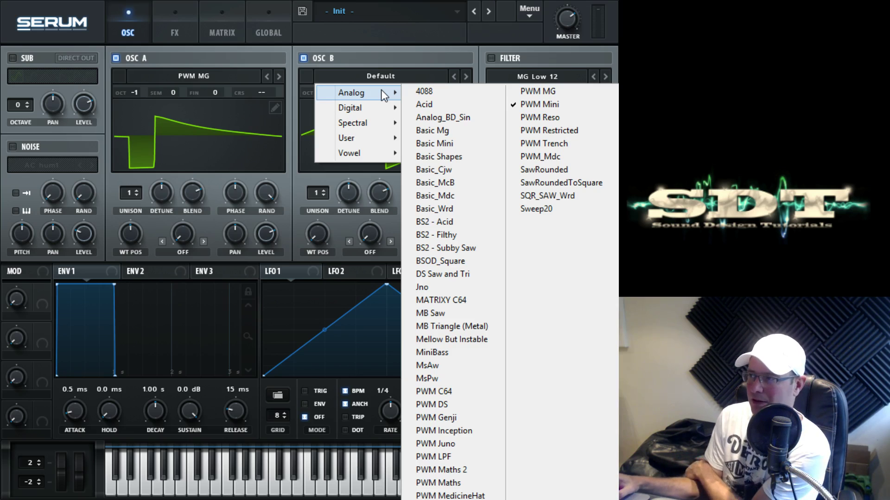
left_click(563, 107)
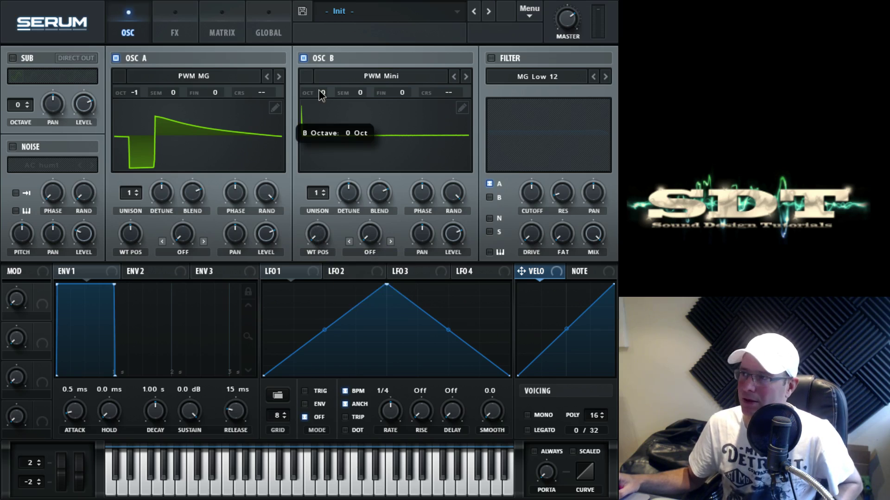
left_click_drag(318, 98, 318, 106)
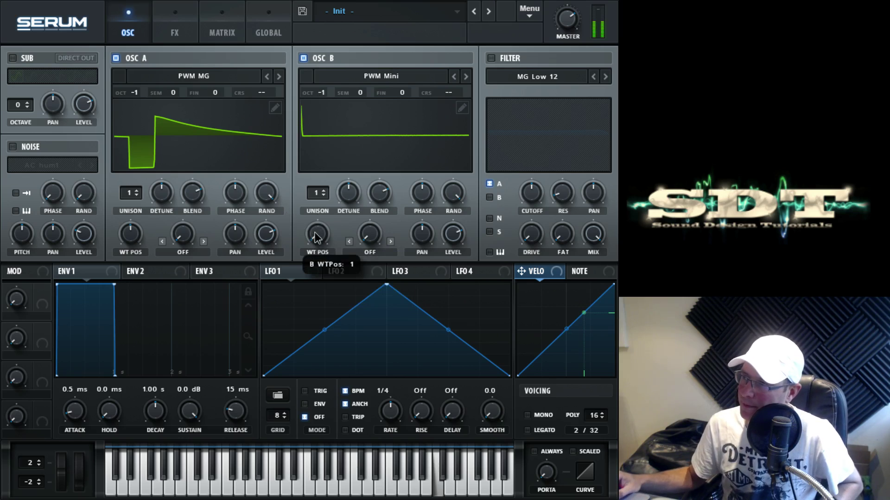
left_click_drag(318, 234, 313, 199)
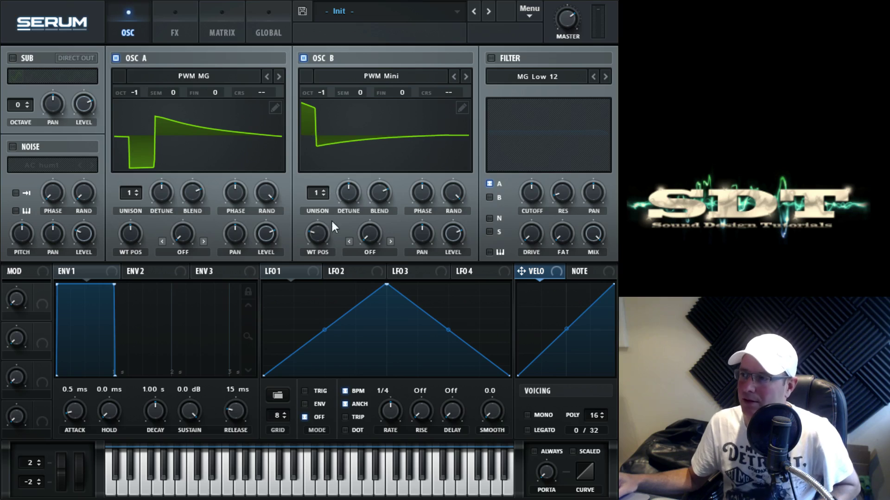
mouse_move(316, 236)
left_mouse_down()
mouse_move(323, 282)
mouse_move(324, 185)
mouse_move(314, 233)
left_mouse_up()
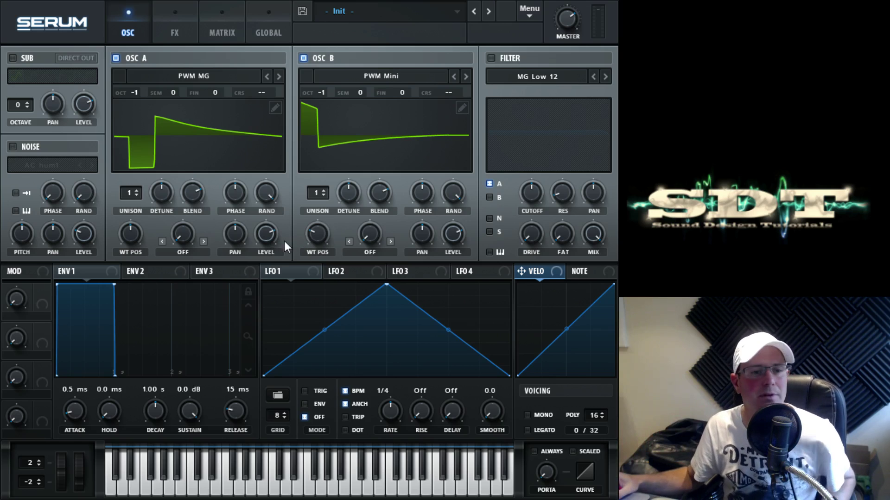
left_click(13, 57)
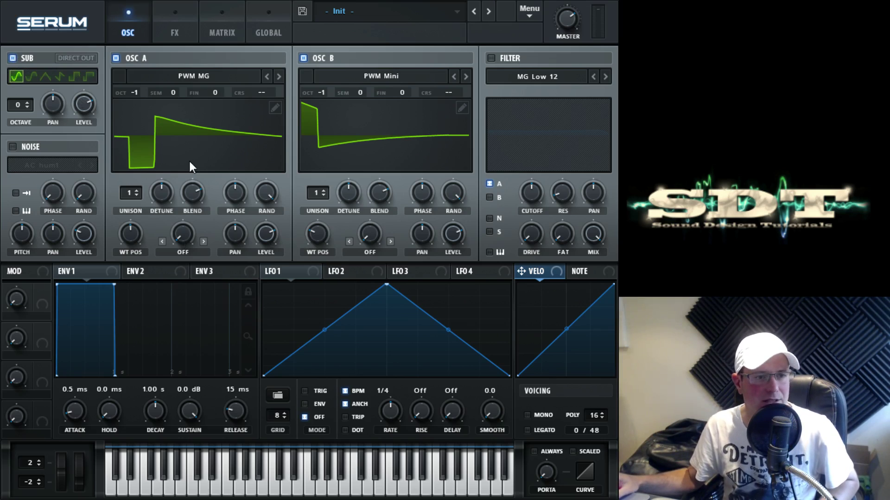
Step: Give the sub a square wave, set Env 1 attack 13 ms and sustain -12.2 dB, enable Mono
left_click(96, 78)
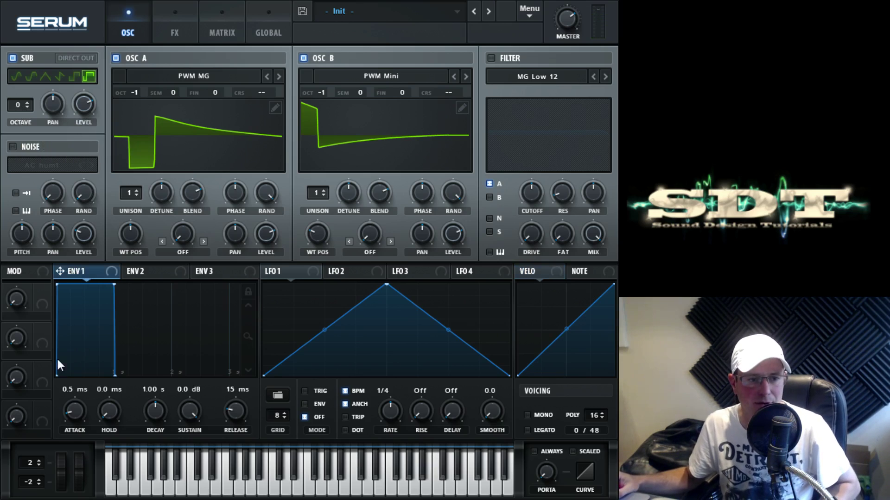
left_click_drag(80, 411, 99, 412)
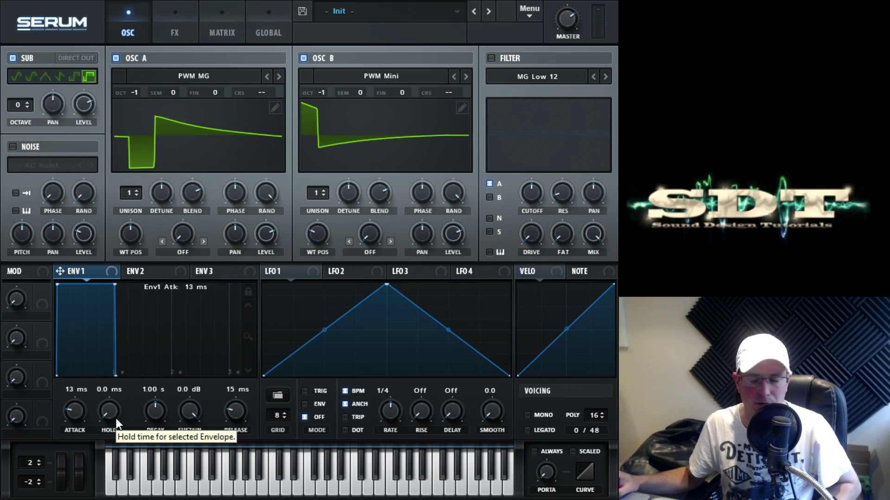
left_click_drag(192, 413, 189, 484)
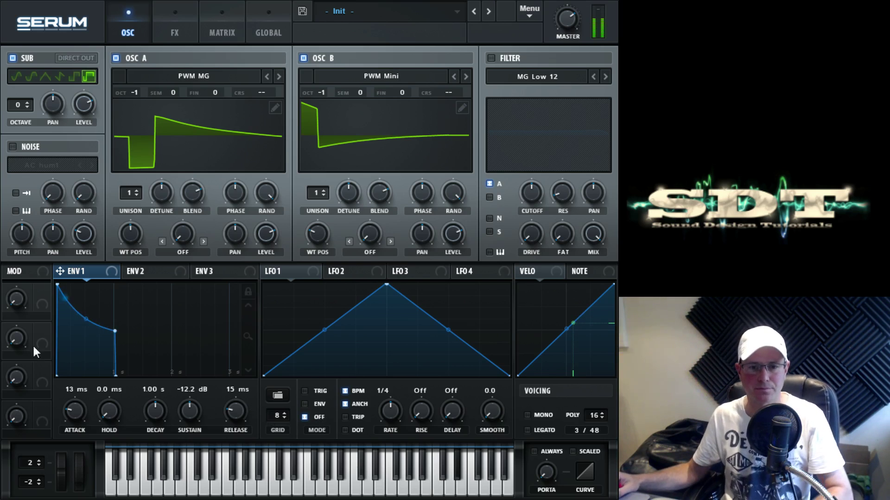
left_click(532, 418)
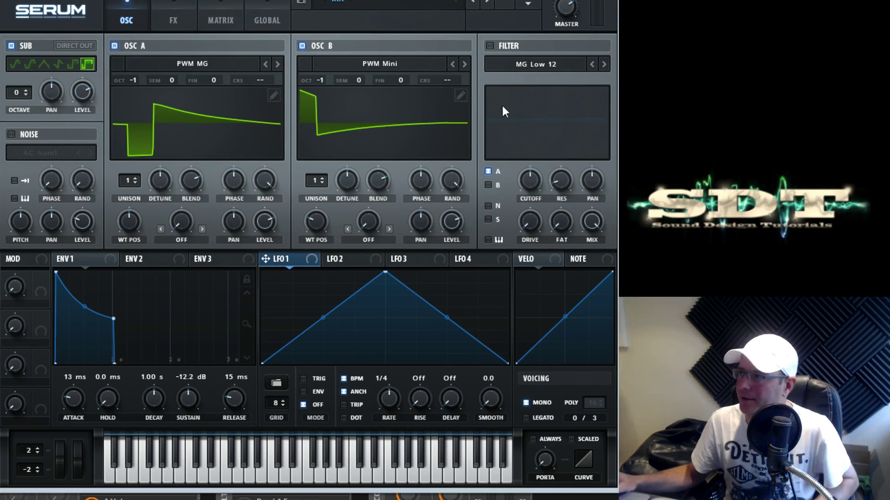
Step: Enable the MG Low 12 filter, set its cutoff to 11441 Hz, and add a little drive
left_click(490, 46)
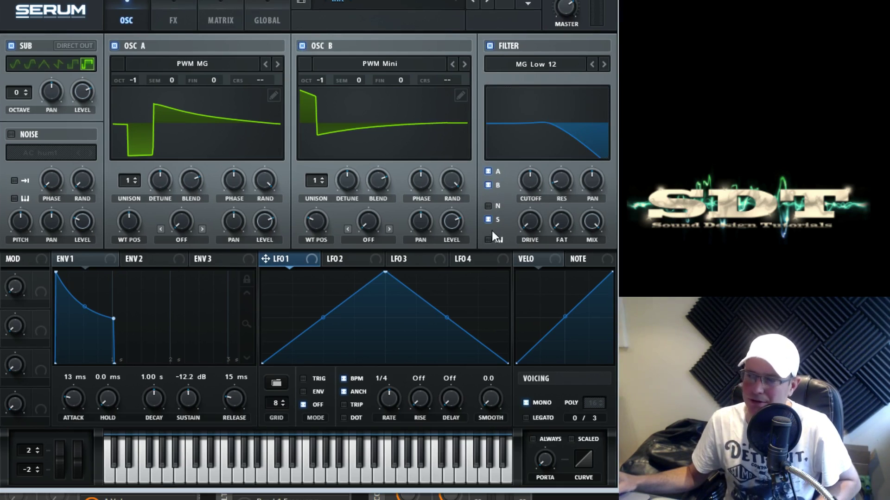
left_click_drag(535, 194, 538, 135)
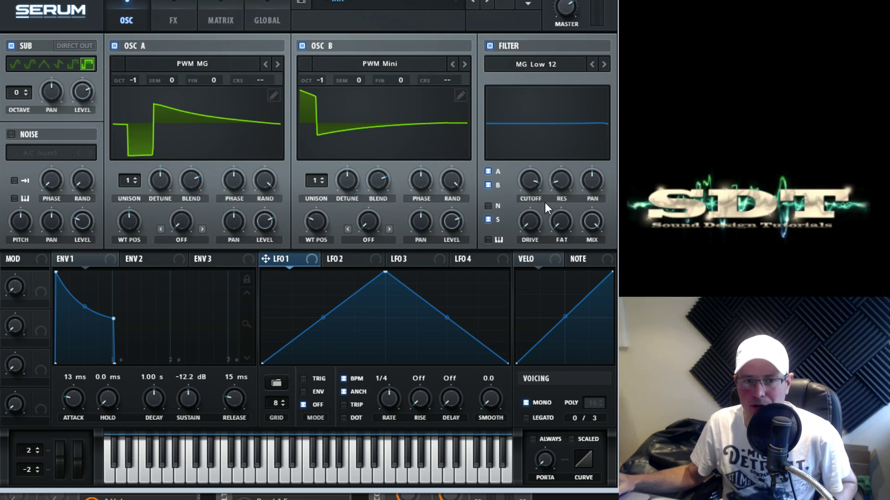
left_click_drag(536, 196, 538, 200)
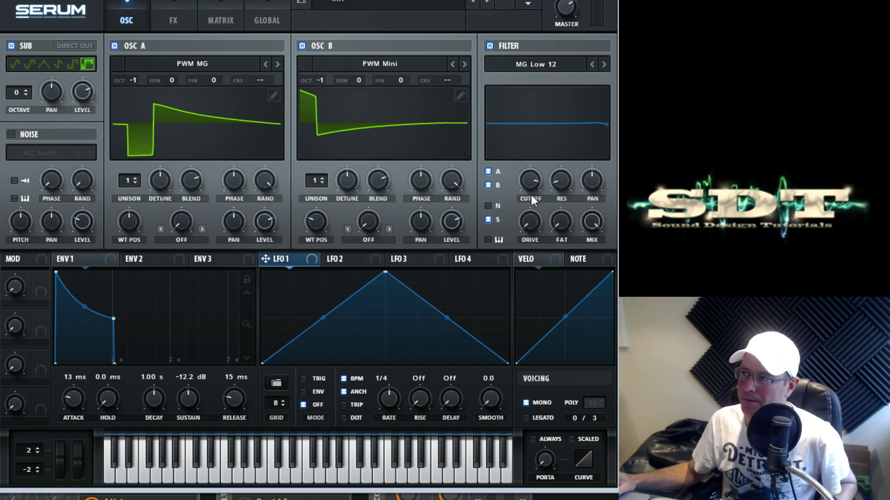
left_click_drag(532, 196, 529, 200)
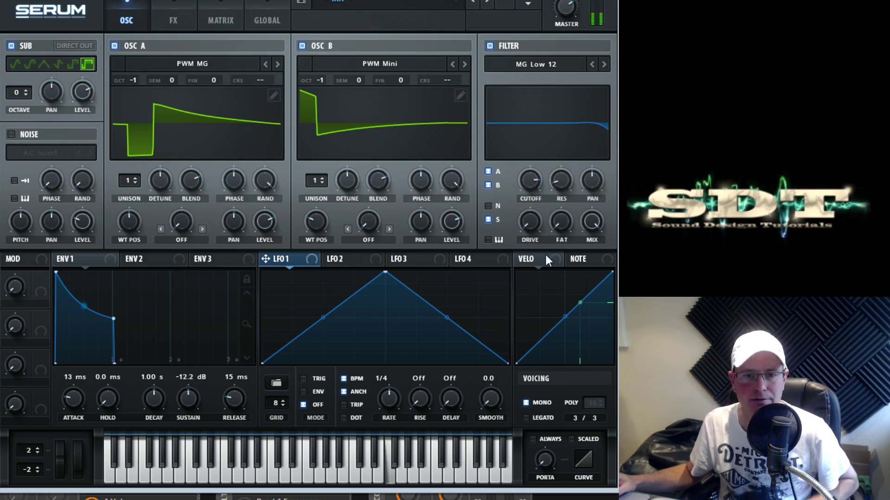
left_click_drag(531, 222, 533, 206)
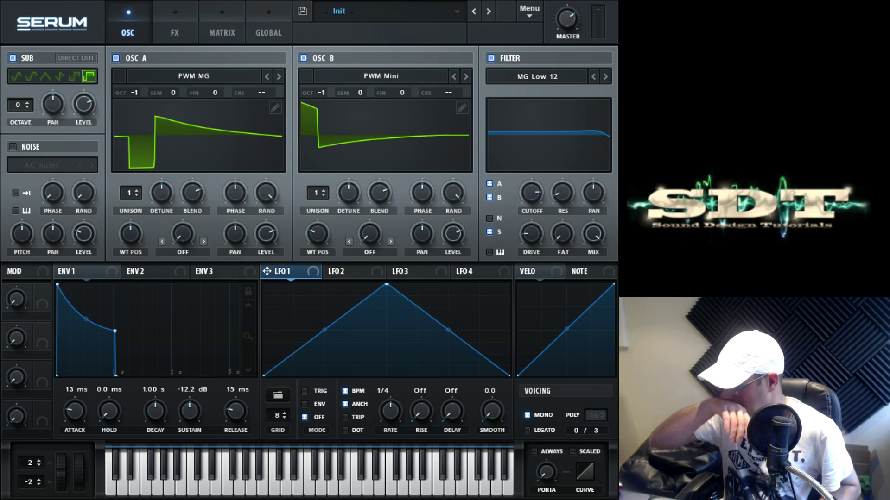
left_click(344, 274)
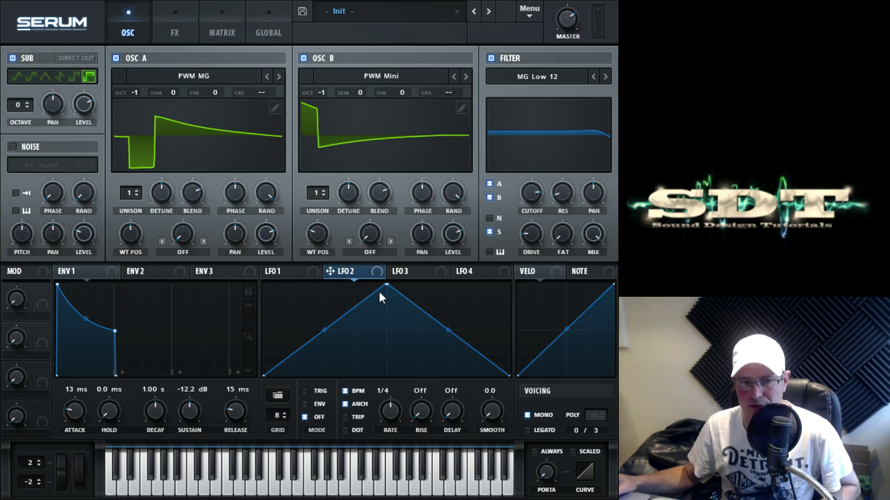
Step: Set LFO 2 to Trig mode at a dotted-bar rate and route it to Osc B's phase
left_click(305, 391)
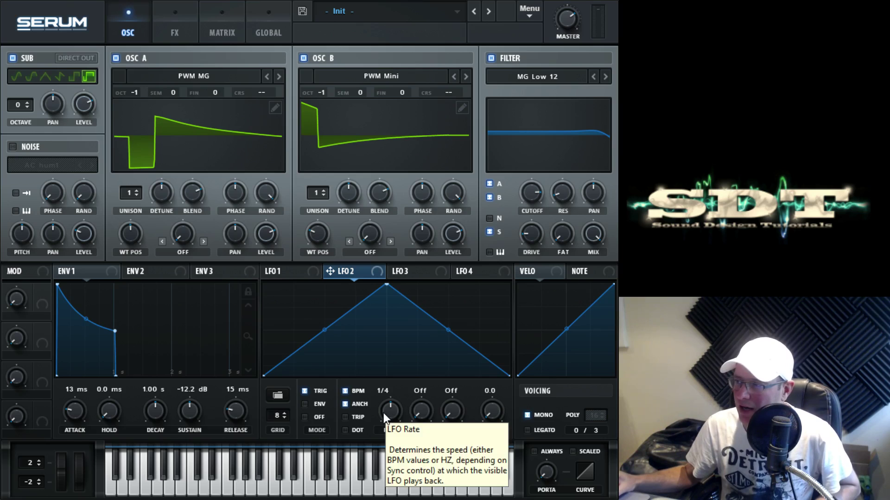
left_click_drag(383, 412, 380, 431)
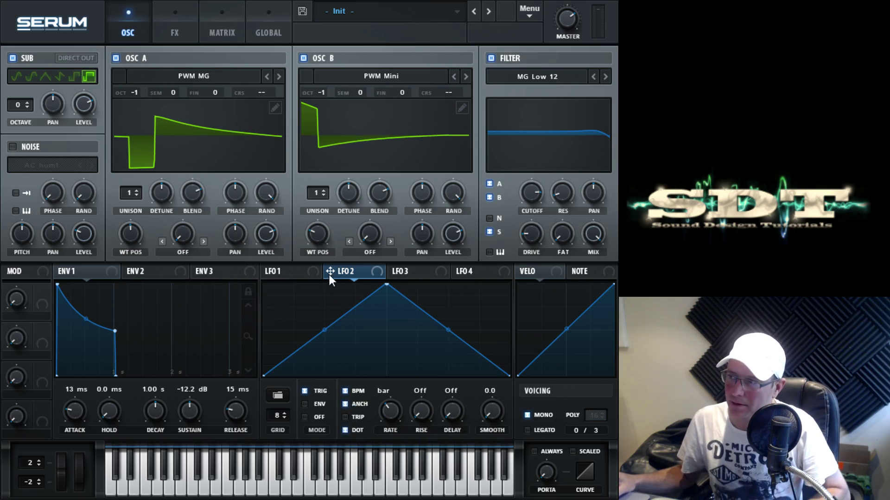
left_click_drag(331, 275, 421, 196)
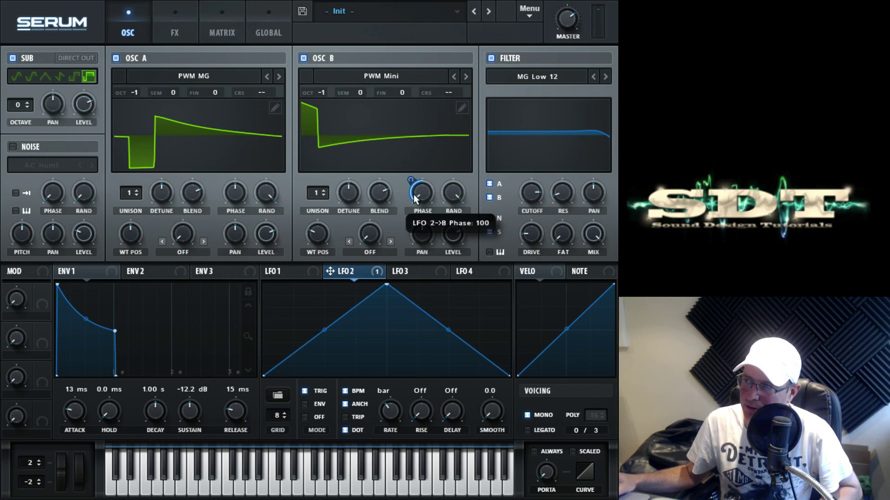
mouse_move(413, 177)
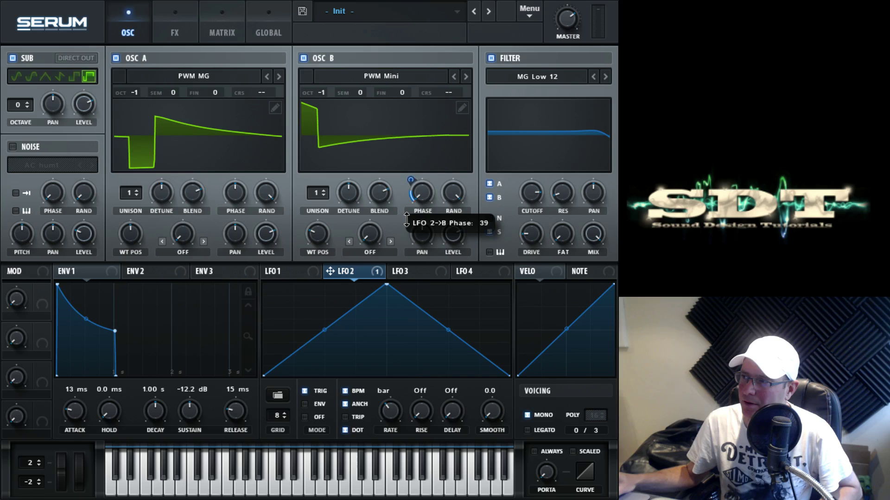
left_click_drag(407, 219, 413, 149)
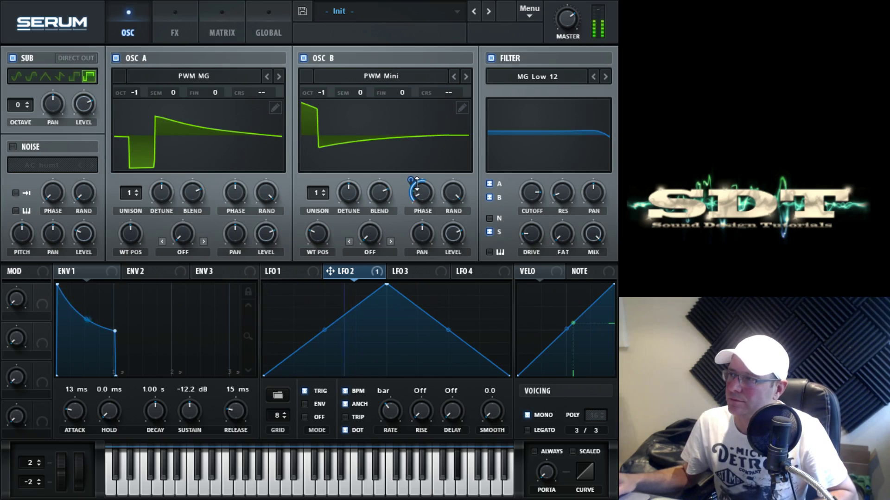
mouse_move(411, 178)
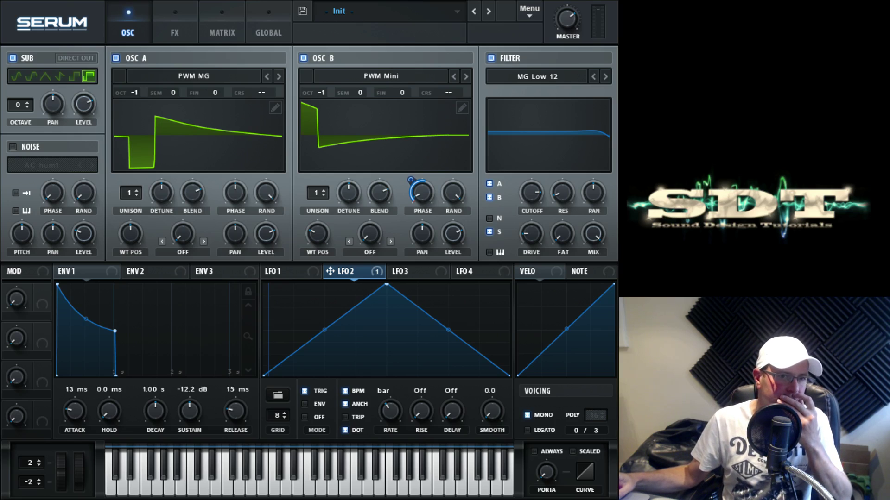
left_click(278, 272)
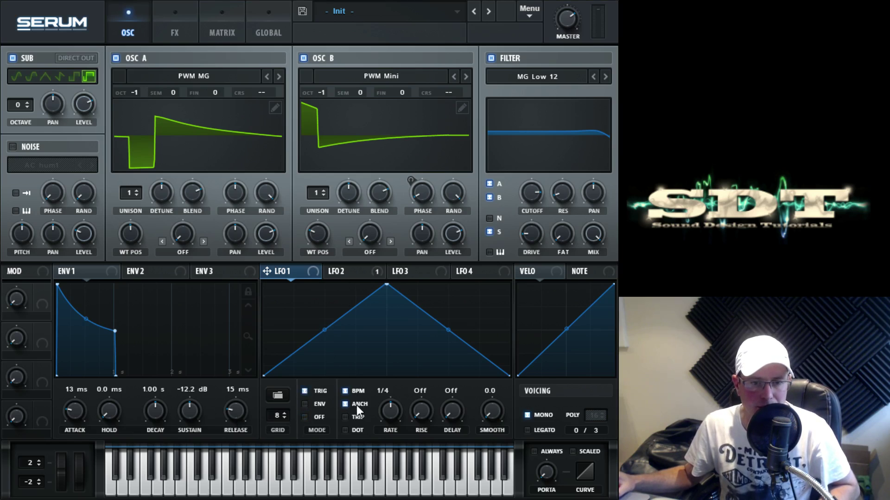
Step: Set LFO 1's rate to 1/8 and assign it to the filter cutoff
mouse_move(397, 415)
left_mouse_down()
mouse_move(399, 424)
mouse_move(404, 413)
left_mouse_up()
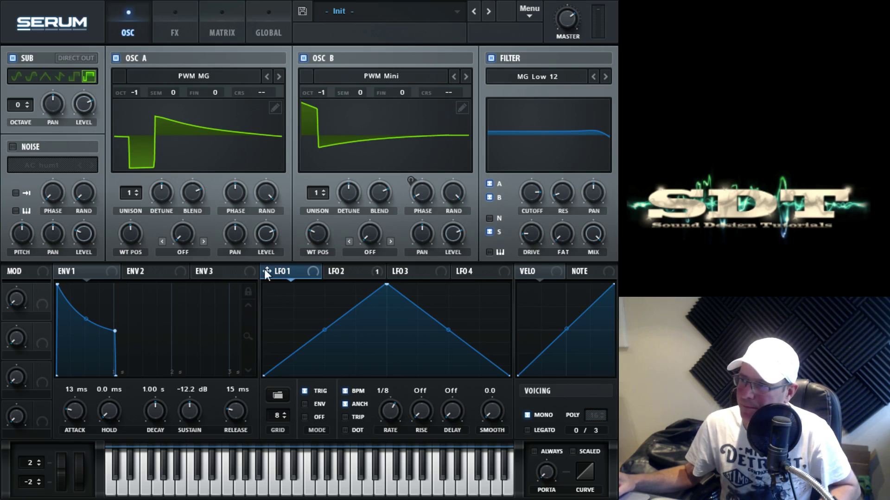
left_click_drag(266, 273, 533, 195)
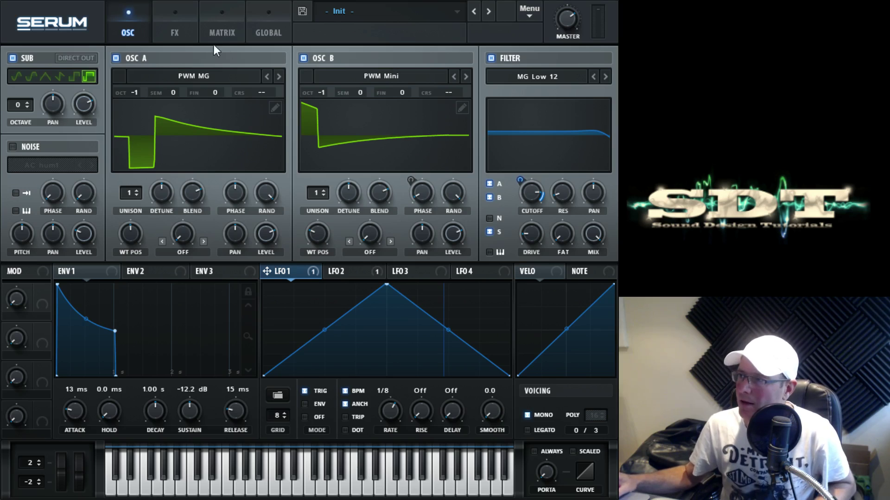
Step: Add a third Matrix row routing LFO 1 to master tuning
left_click(220, 31)
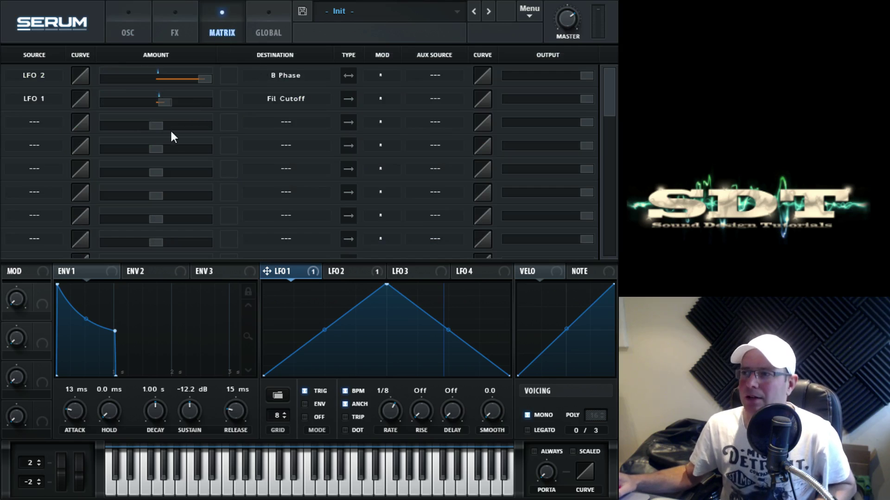
left_click(37, 135)
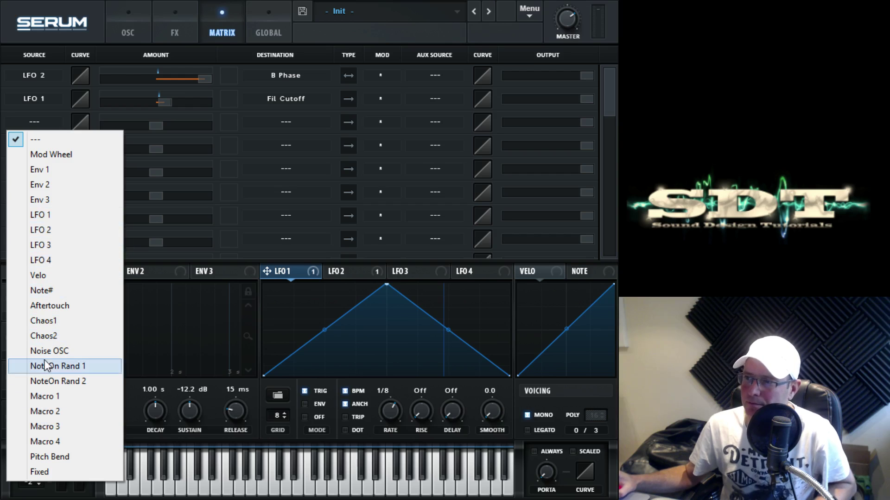
left_click(42, 214)
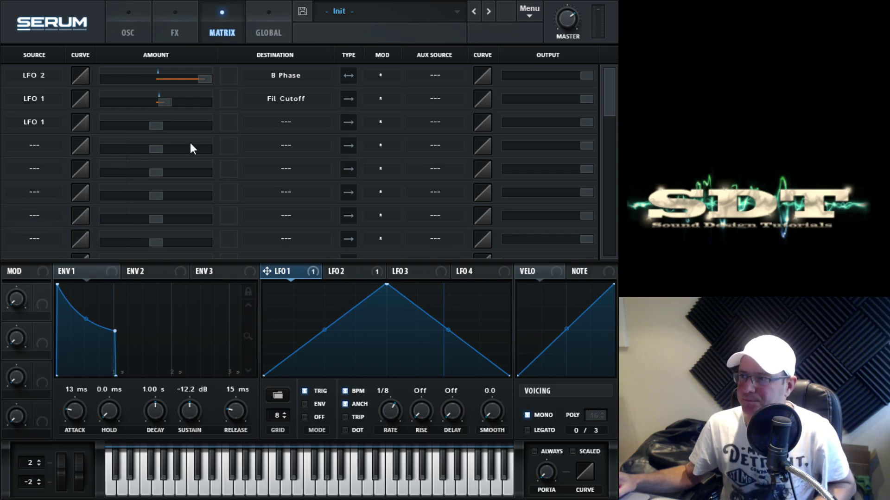
left_click(284, 123)
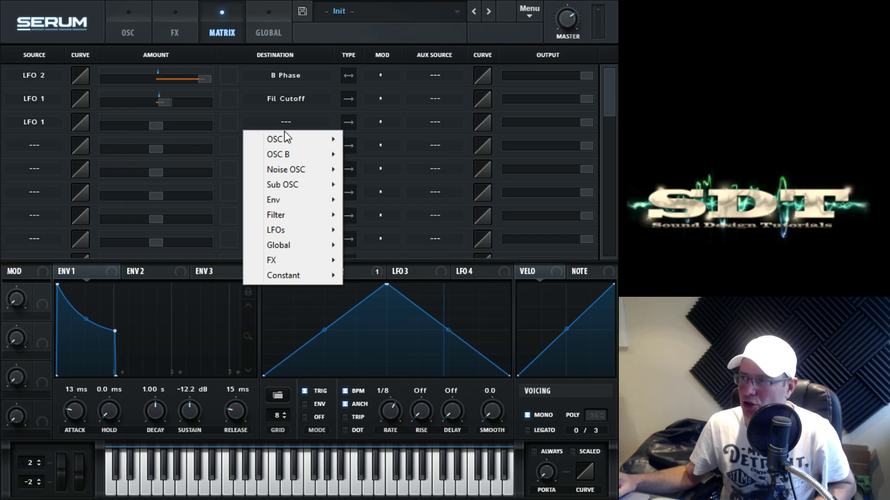
mouse_move(293, 276)
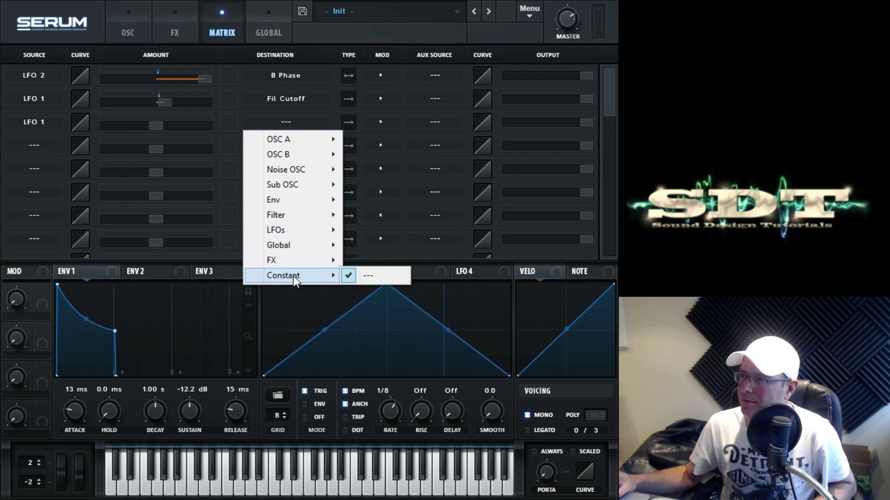
mouse_move(293, 249)
left_click(365, 245)
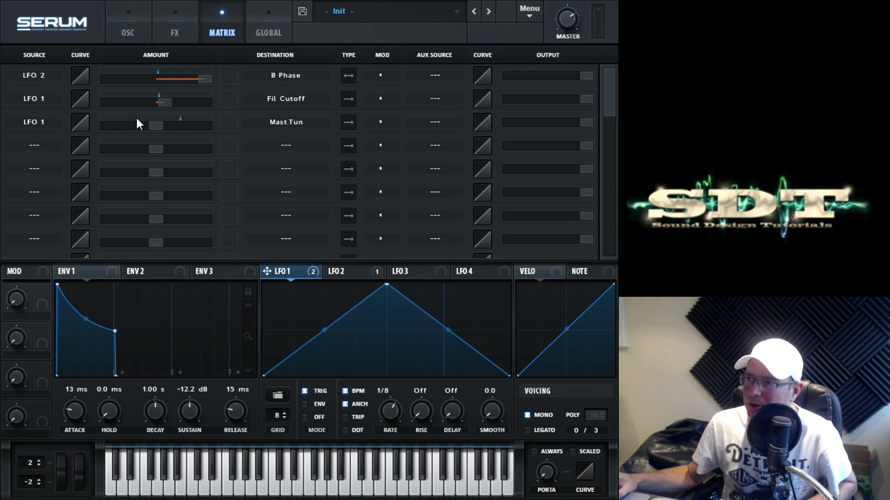
Step: Set the LFO 1 tuning route's amount to 2 with Mod Wheel as its aux source
left_click_drag(155, 122, 157, 124)
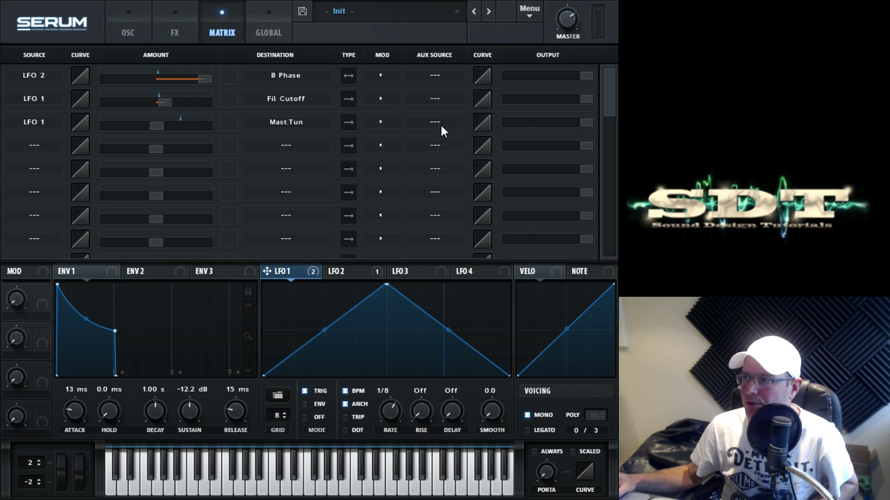
left_click(441, 124)
left_click(444, 153)
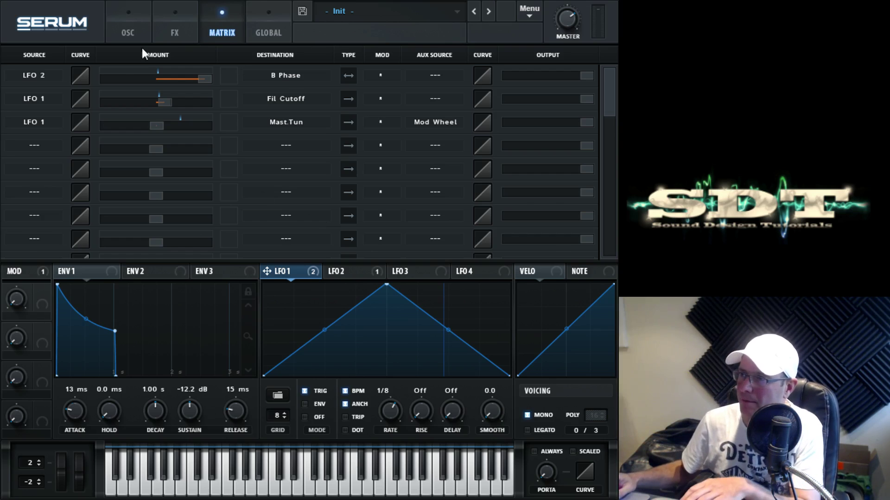
left_click(136, 32)
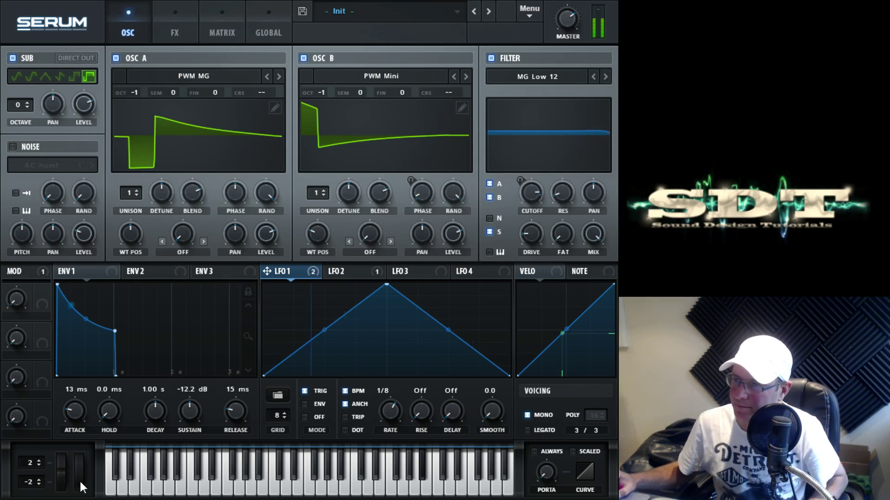
Step: Play notes while raising the mod wheel to about 78%, then return it to 0%
left_click_drag(79, 480, 86, 469)
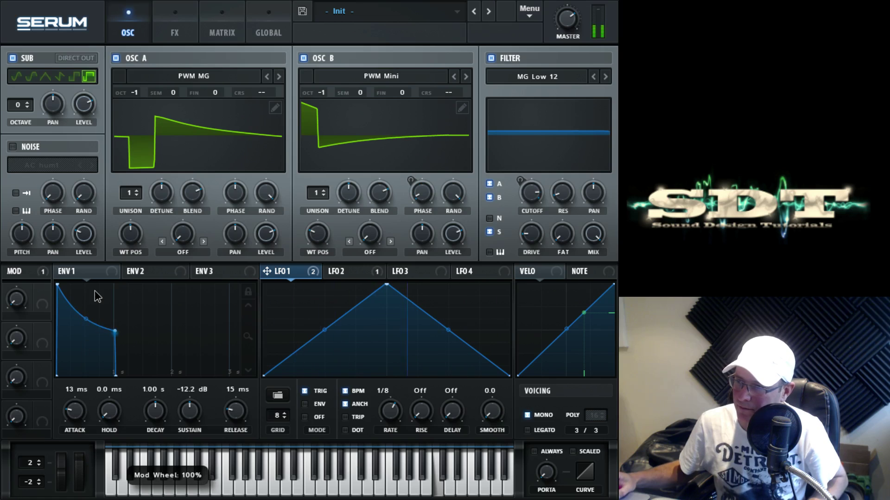
left_click_drag(82, 480, 88, 319)
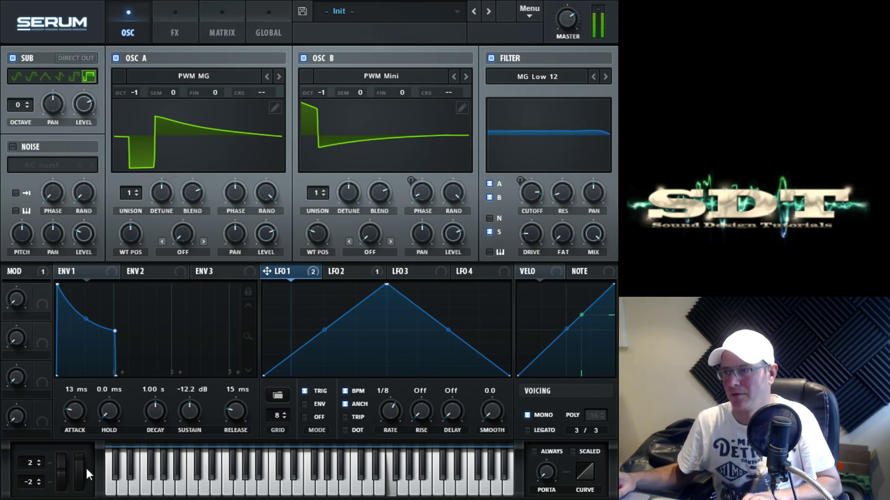
left_click_drag(79, 467, 79, 489)
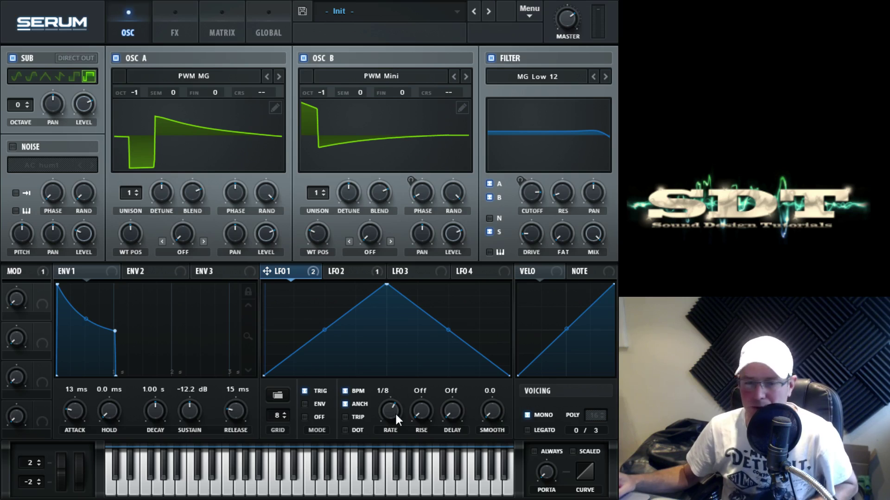
mouse_move(396, 414)
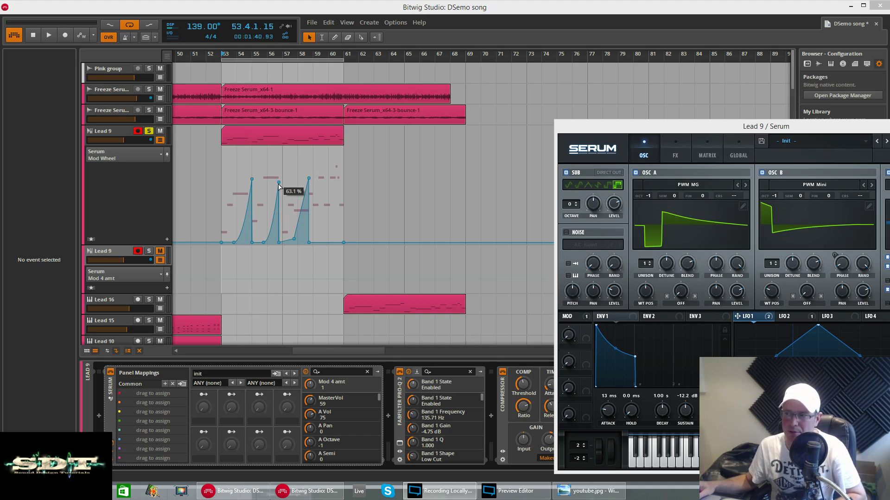
Step: Play the Lead 9 clip to hear the Mod Wheel automation bring in vibrato, then stop
mouse_move(254, 209)
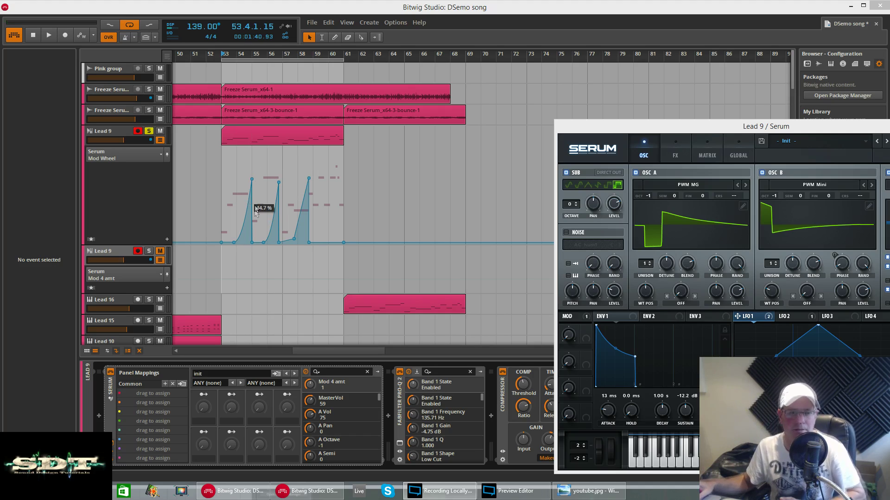
key("space")
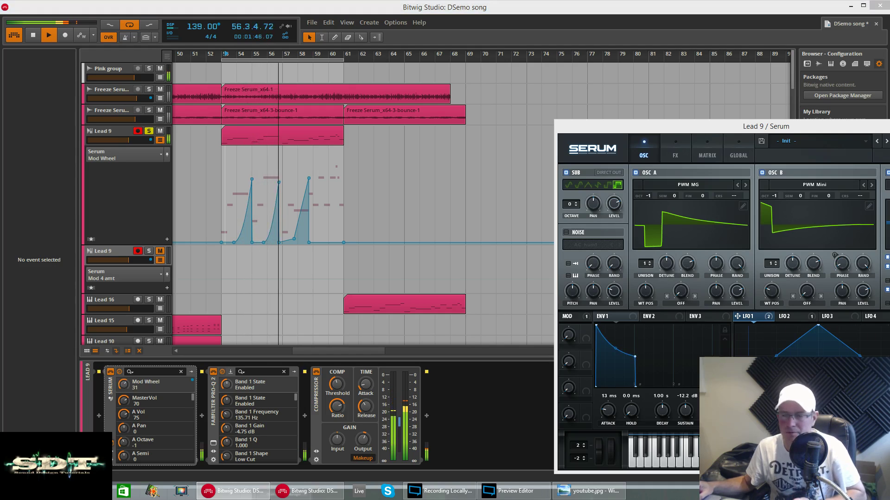
key("space")
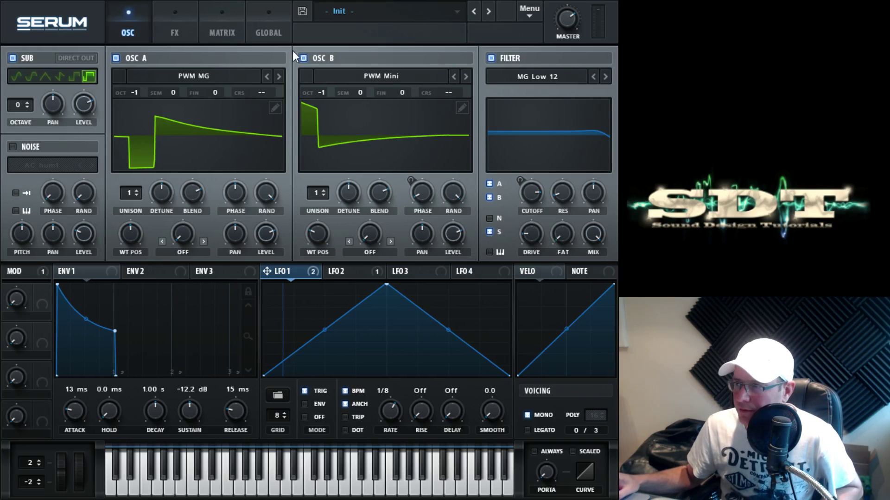
Step: Enable Delay and order the effects Distortion, Delay, Reverb, Compressor
left_click(177, 34)
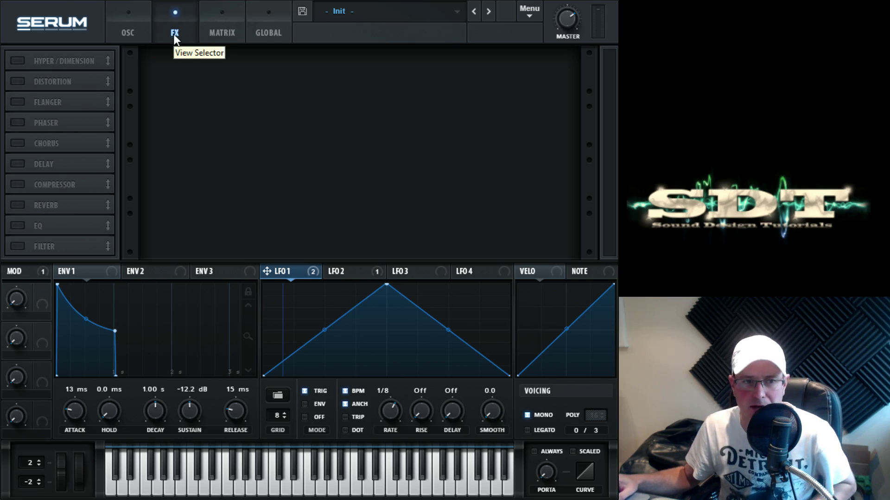
left_click(13, 164)
left_click_drag(12, 164, 59, 73)
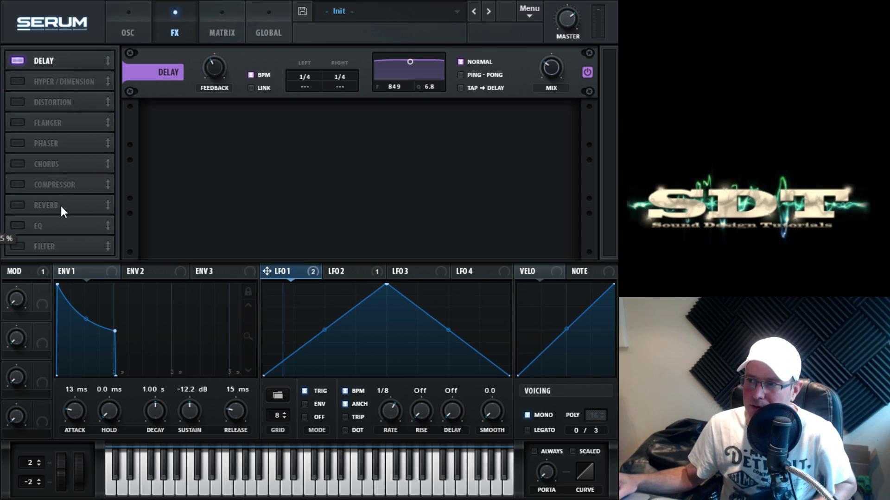
left_click_drag(60, 103, 64, 66)
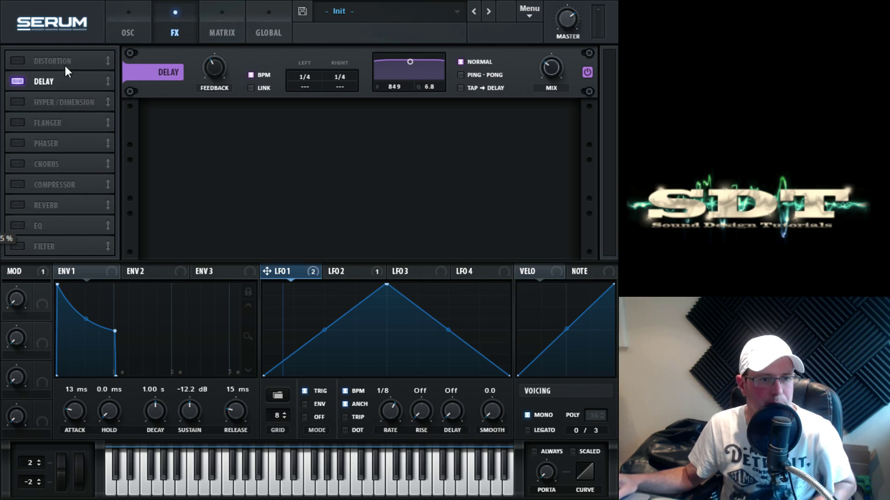
left_click_drag(55, 196, 61, 109)
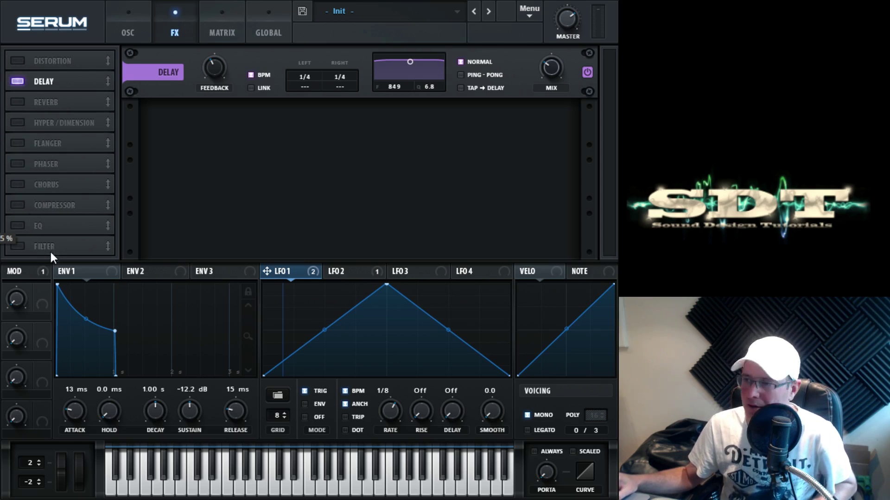
left_click_drag(50, 211, 63, 126)
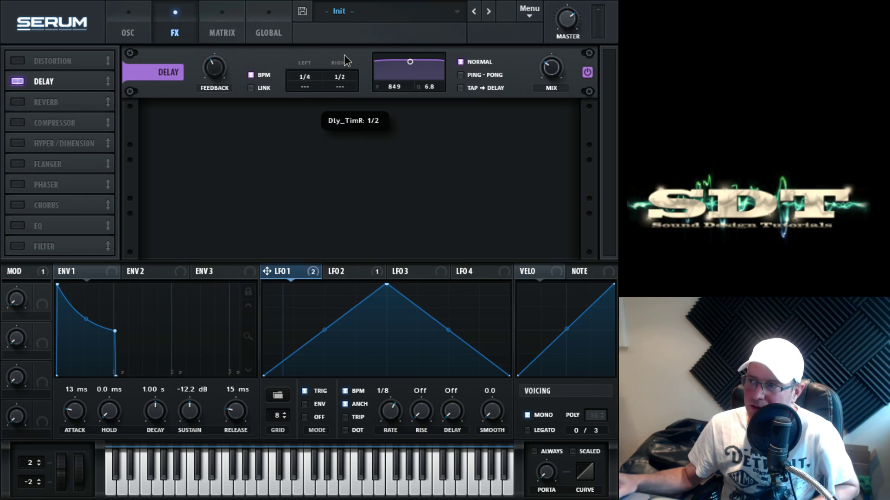
Step: Set the delay's right time to 1/16 and filter to 40, A/B it, then enable Reverb
left_click_drag(344, 86, 340, 102)
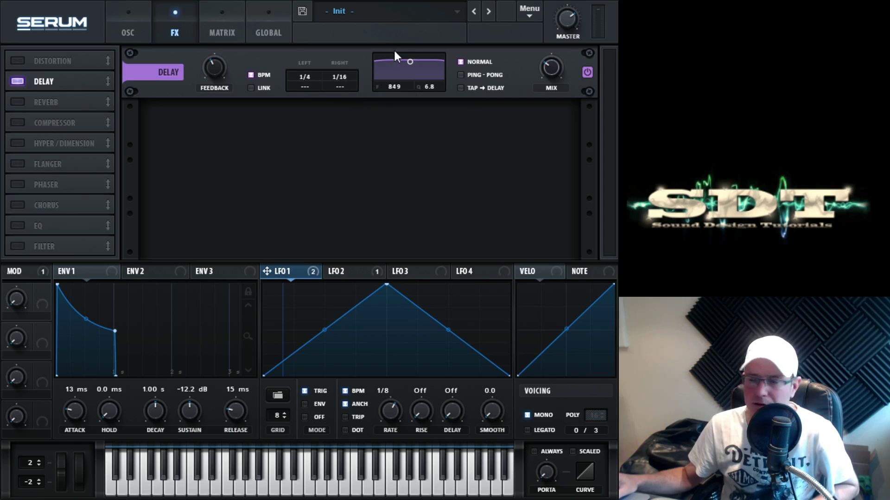
left_click_drag(411, 54, 371, 60)
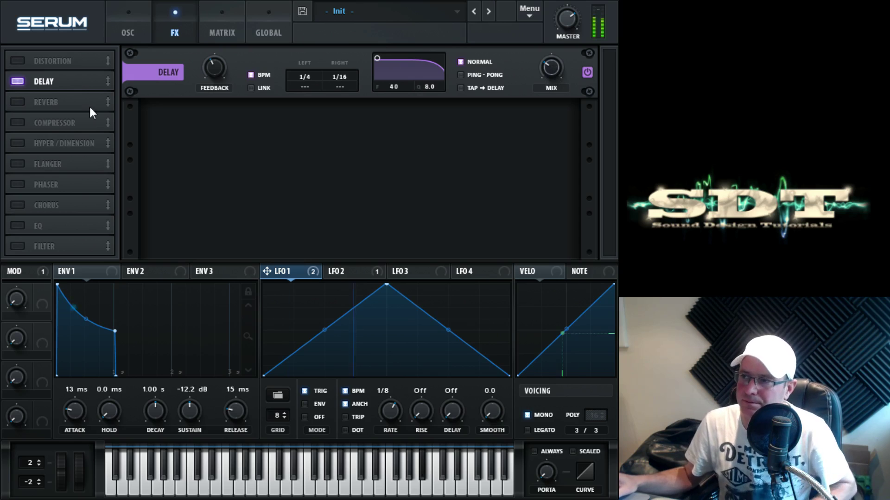
left_click(16, 81)
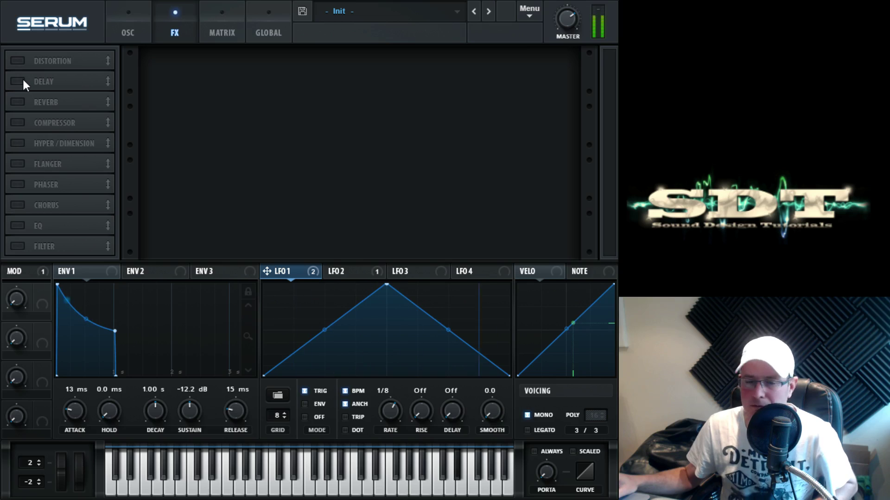
left_click(19, 80)
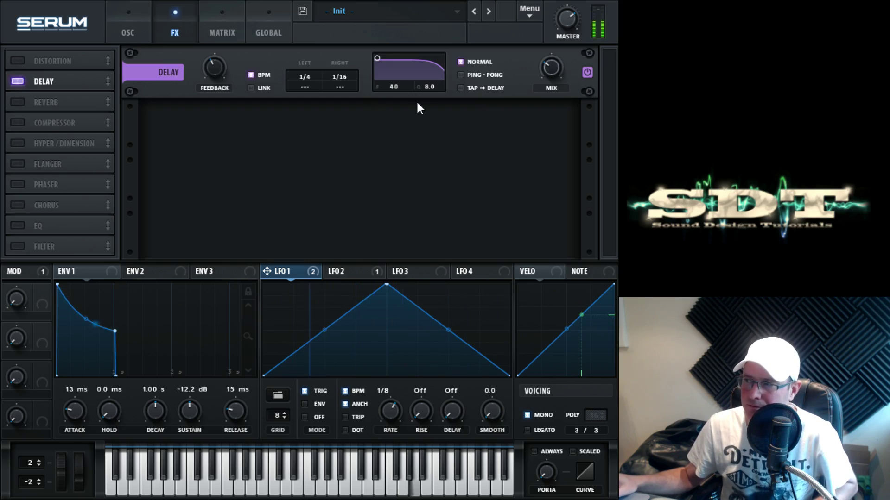
left_click(19, 81)
left_click(19, 82)
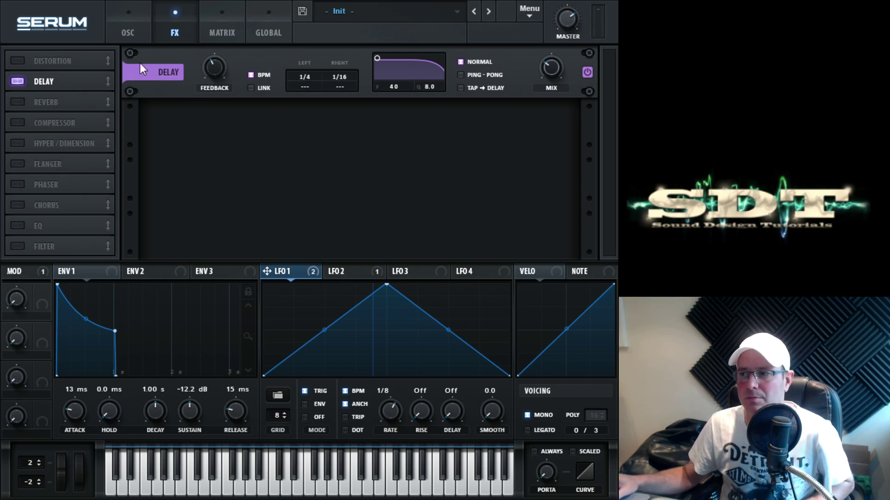
left_click(21, 103)
Step: Set reverb size to about 47%, pre-delay to 22 ms and mix to 0%
left_click_drag(209, 132, 219, 105)
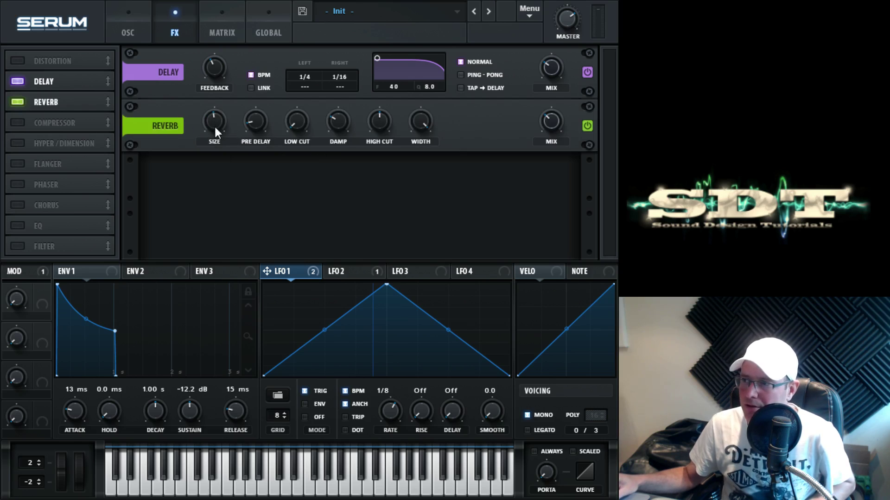
left_click_drag(254, 126, 257, 93)
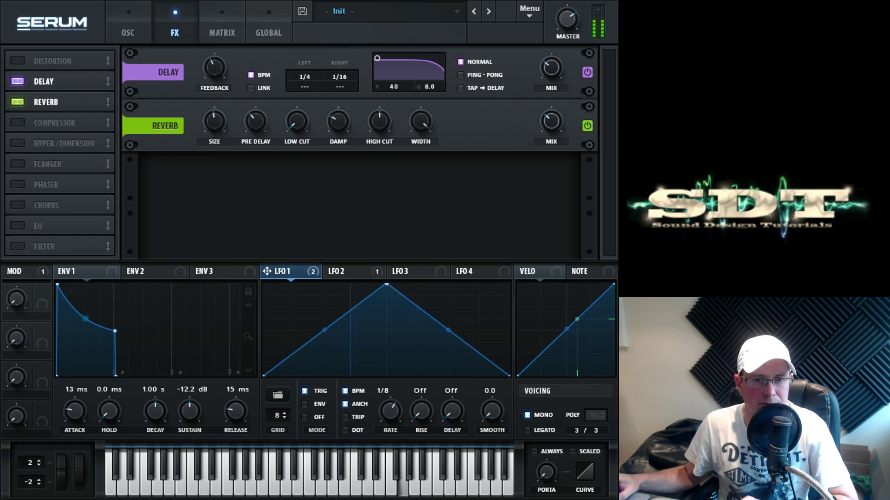
left_click_drag(560, 122, 552, 213)
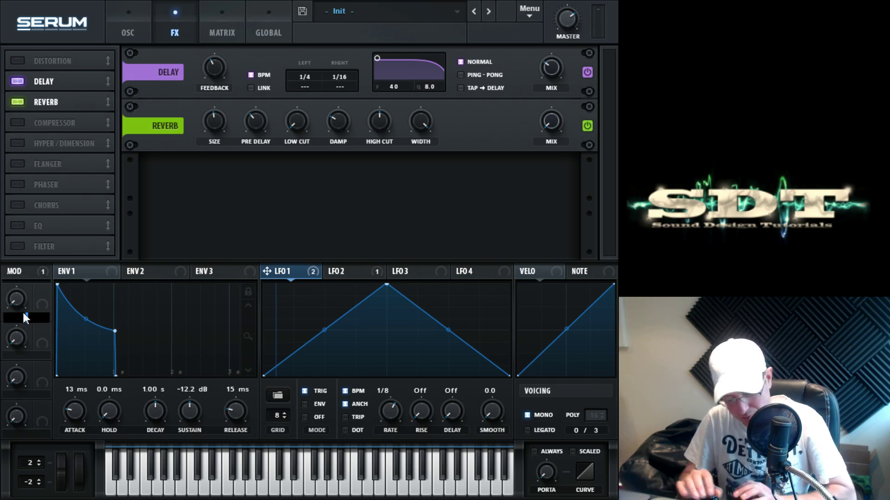
type("Reverb")
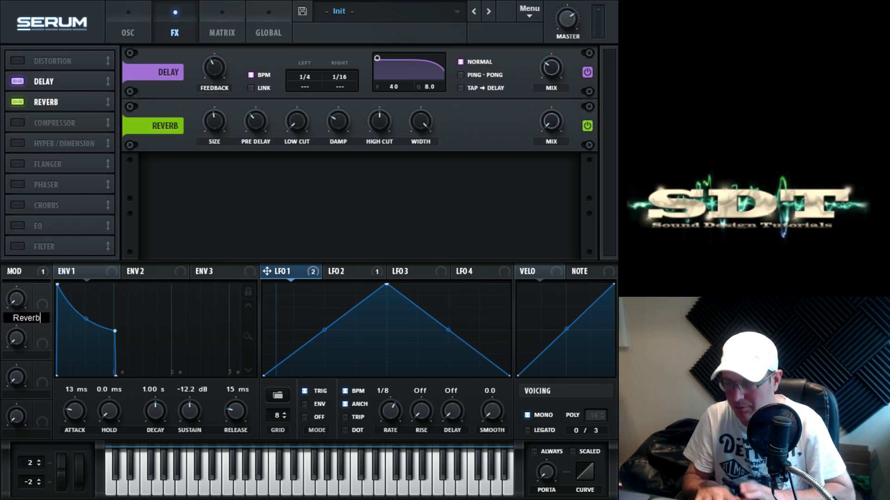
key("Return")
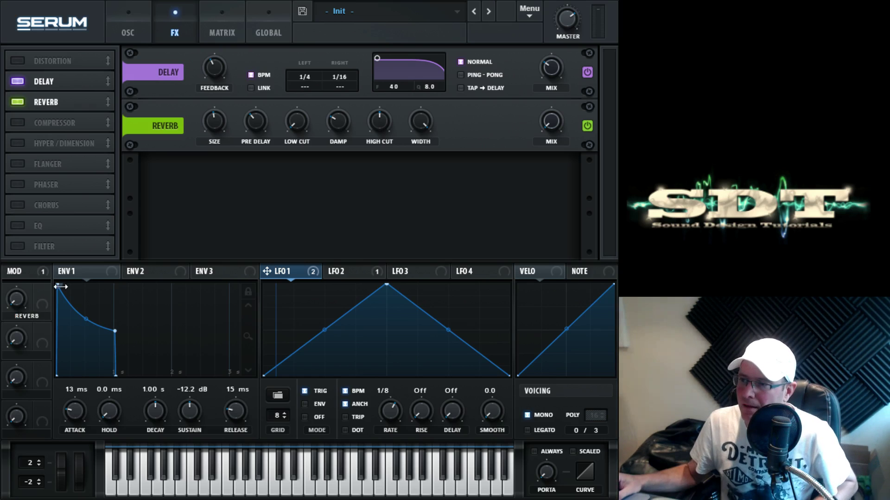
left_click_drag(42, 291, 522, 149)
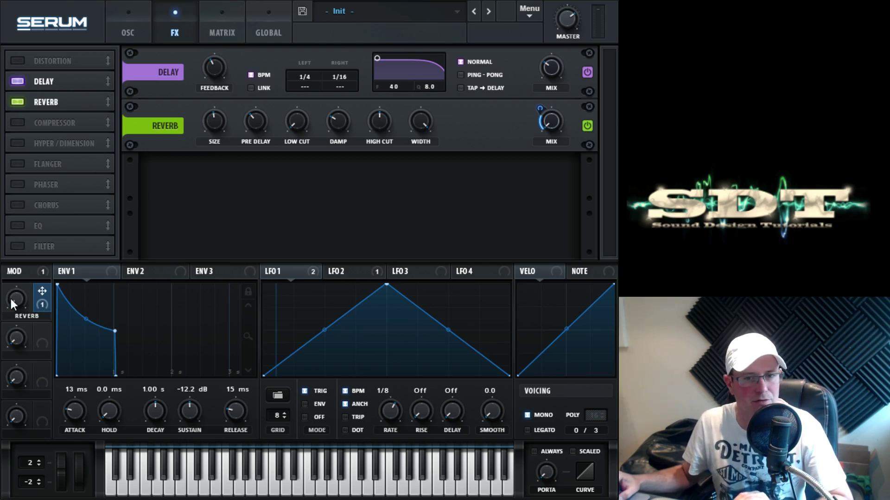
left_click_drag(16, 296, 28, 321)
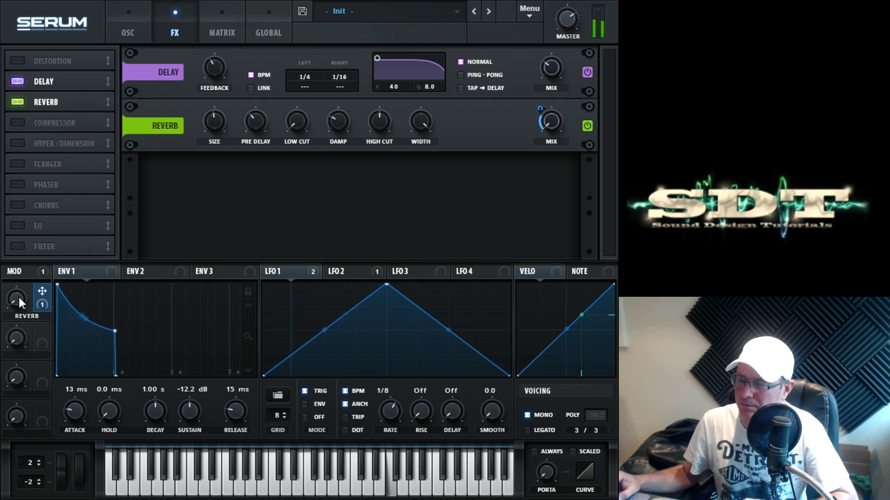
mouse_move(37, 301)
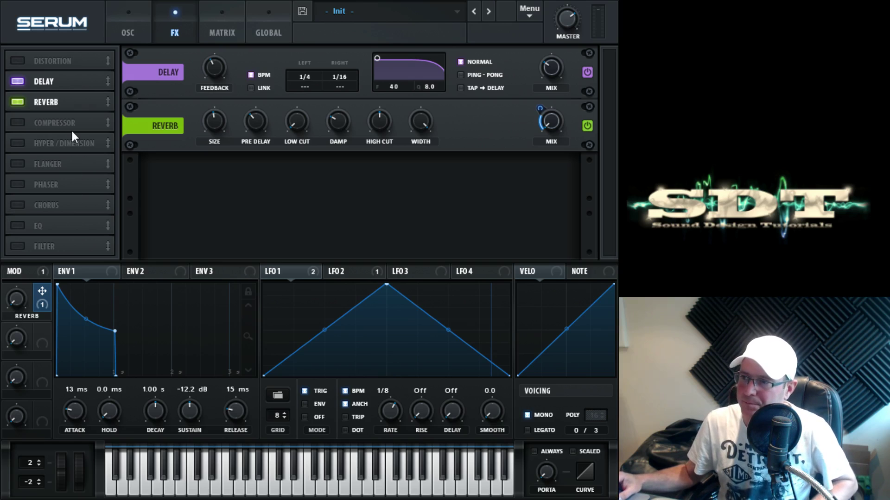
left_click(53, 129)
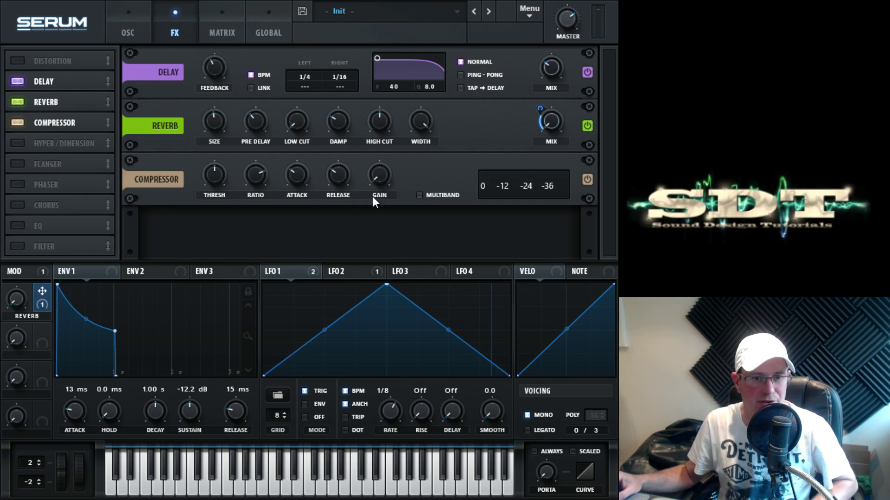
Step: Raise the Compressor's makeup gain to about 6.7 dB
left_click_drag(373, 197, 386, 149)
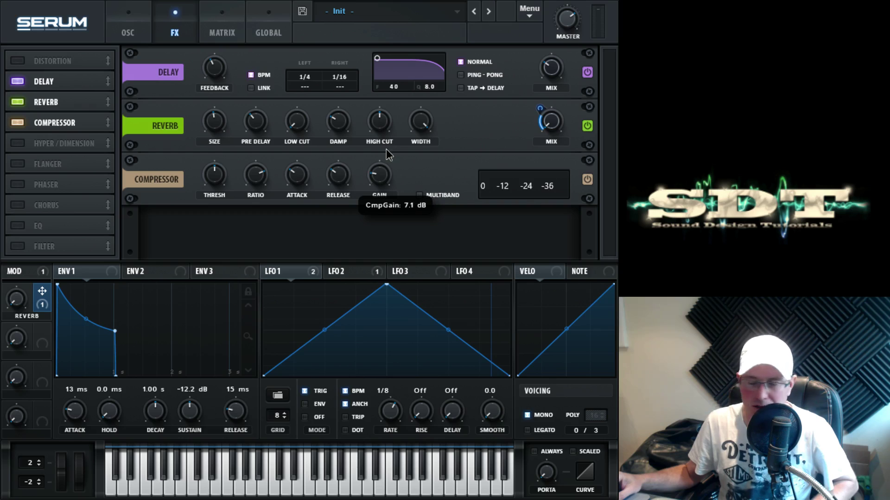
mouse_move(383, 181)
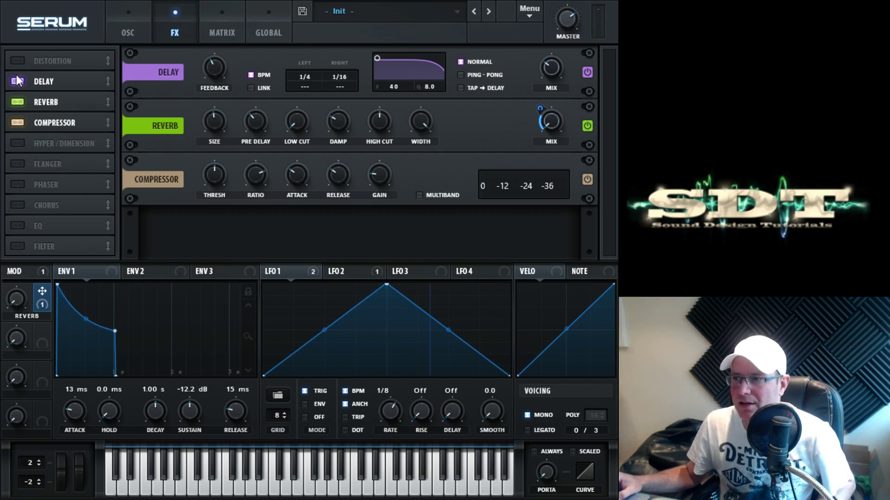
Step: Enable Distortion, select the Sin Fold type, and switch its filter to PRE
left_click(18, 61)
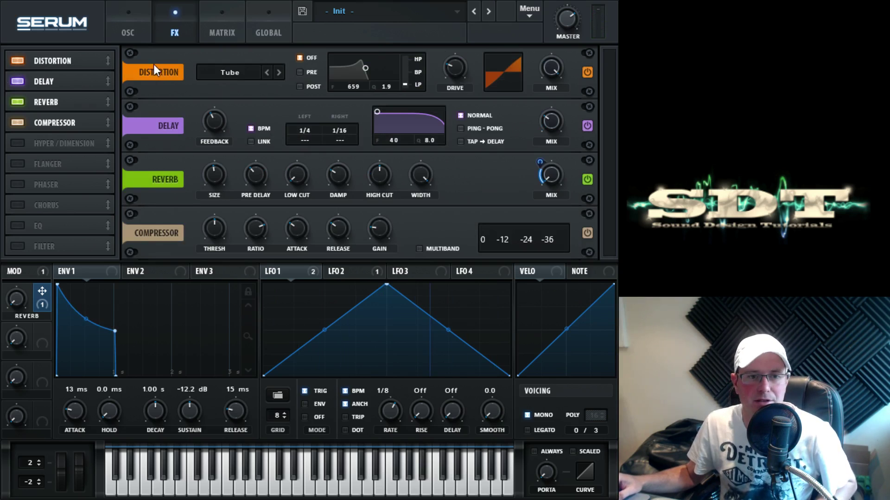
left_click(279, 73)
left_click(280, 72)
left_click(279, 72)
left_click(279, 72)
left_click(279, 72)
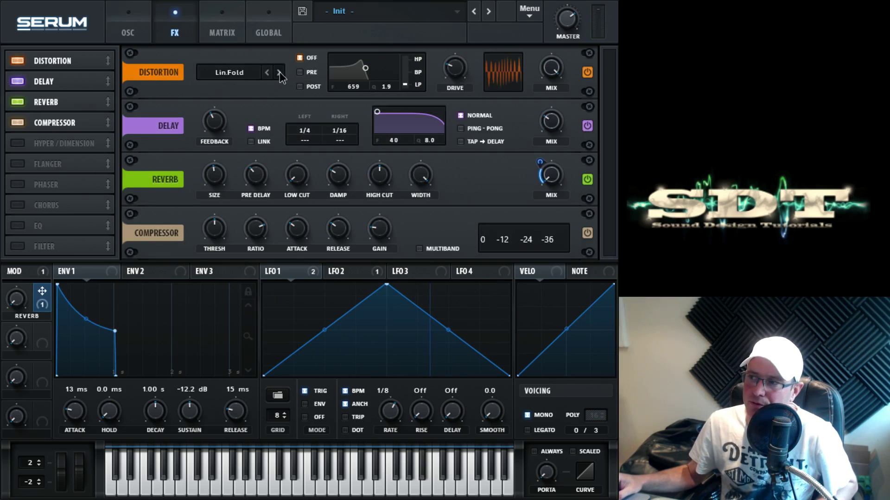
left_click(280, 72)
left_click(279, 72)
left_click(266, 72)
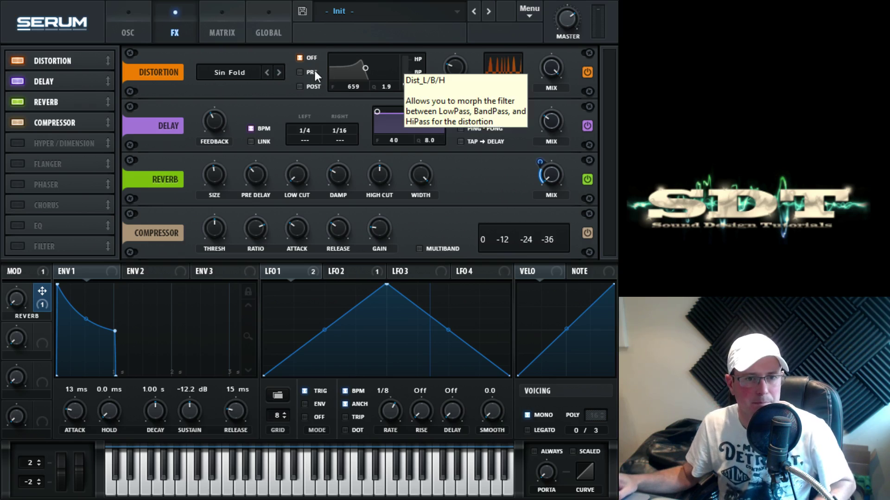
left_click(299, 72)
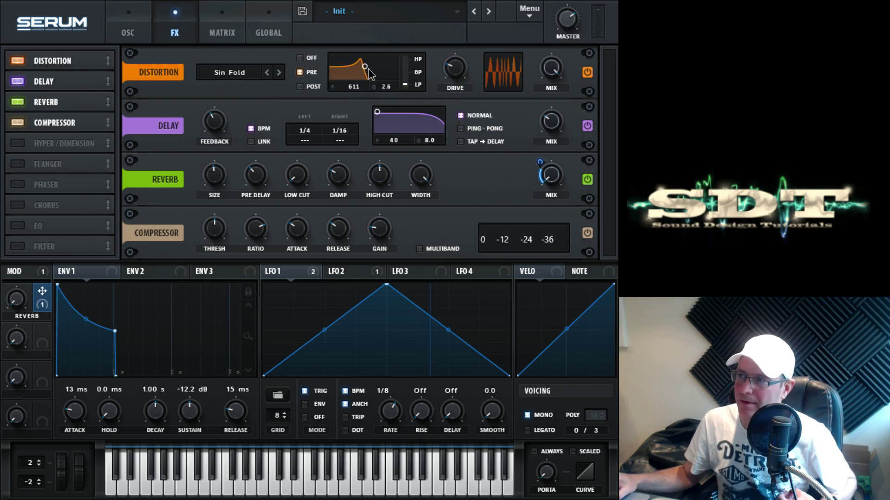
Step: Set the distortion filter near 7175 Hz and mix to 60%, then switch Distortion off
left_click_drag(369, 70, 389, 80)
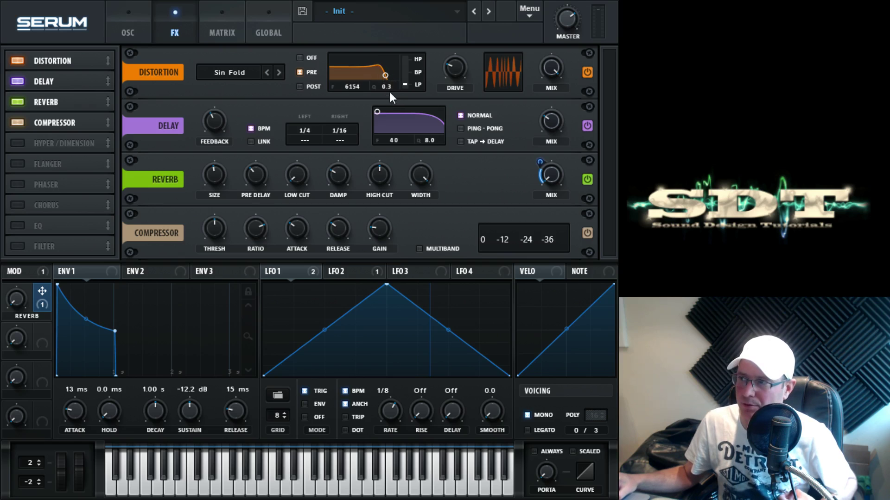
left_click_drag(385, 76, 390, 87)
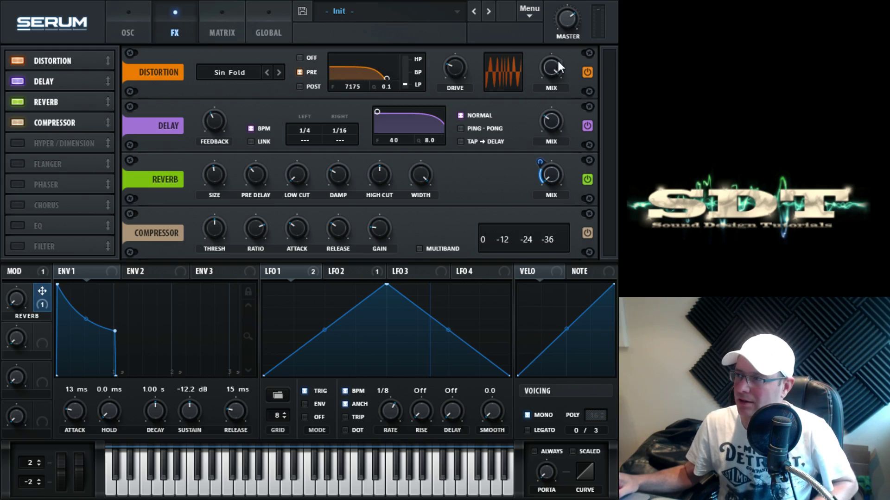
left_click_drag(557, 59, 548, 130)
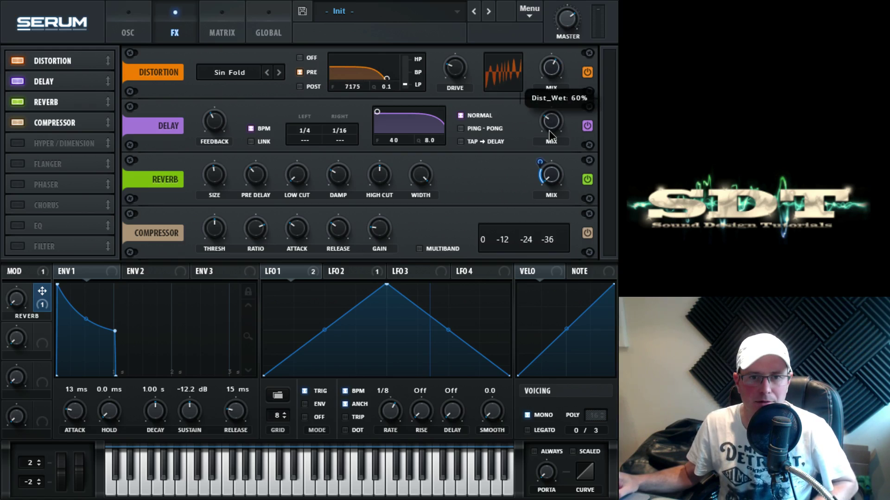
left_click(17, 61)
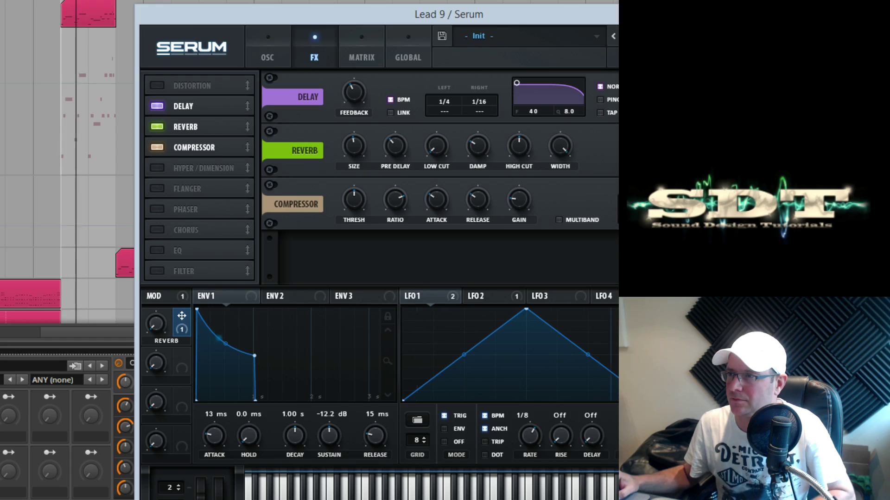
Step: Reposition the Serum window and lengthen the ENV 1 release to 150 ms
left_click_drag(325, 14, 199, 0)
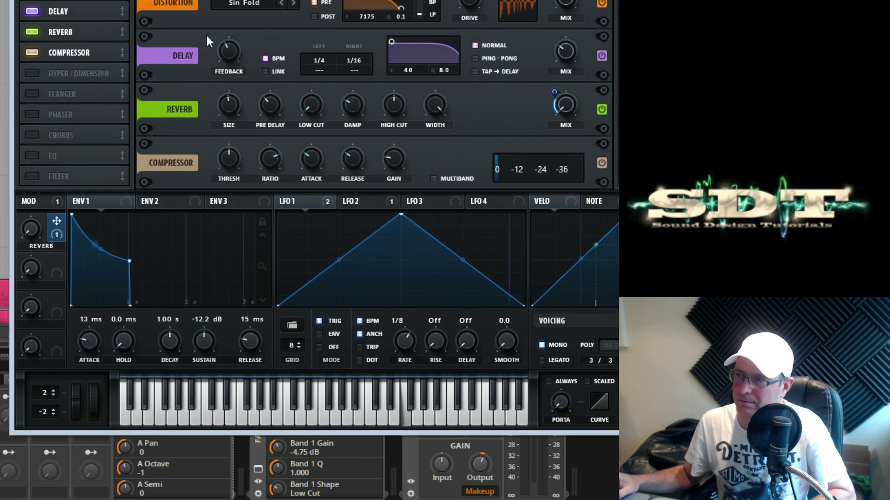
left_click_drag(268, 1, 279, 15)
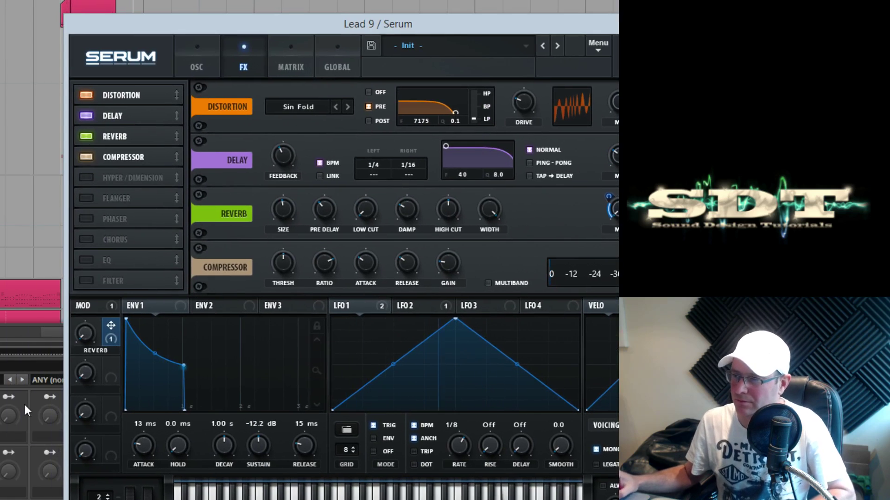
left_click_drag(100, 361, 218, 236)
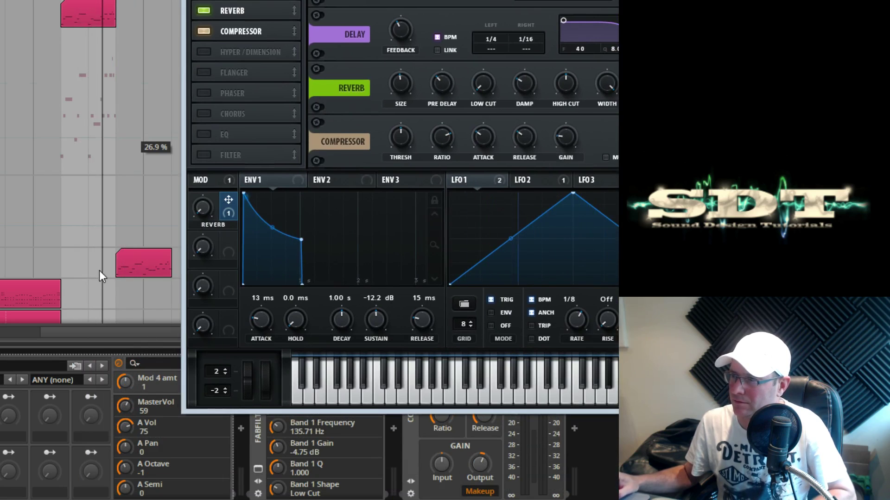
left_click_drag(302, 283, 305, 284)
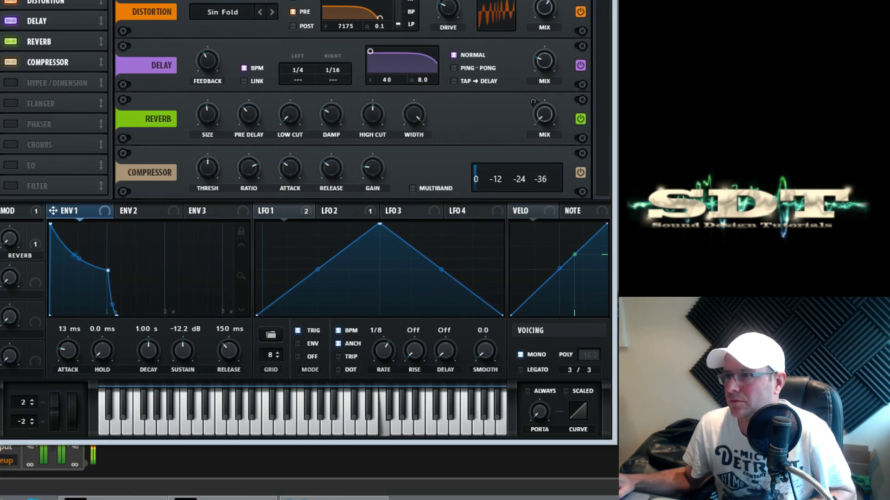
Step: Lower the distortion drive slightly and raise ENV 1 sustain to -5.9 dB with 966 ms decay
left_click_drag(448, 11, 451, 57)
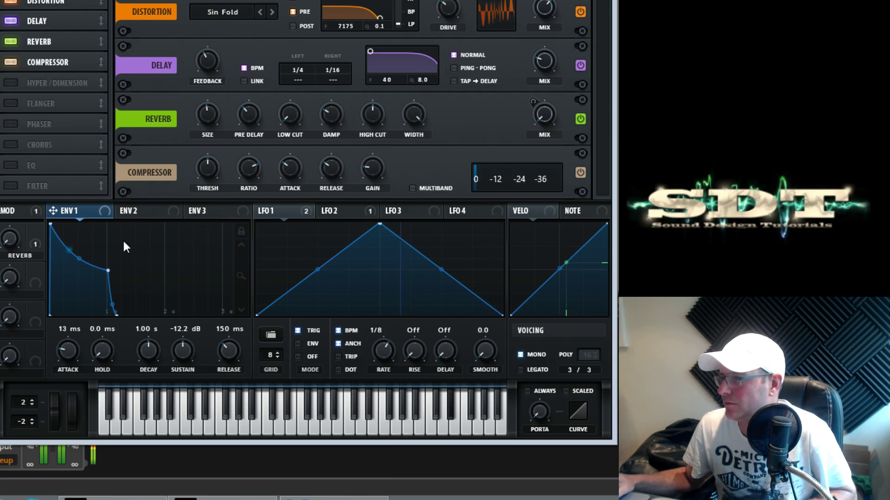
left_click_drag(108, 270, 106, 250)
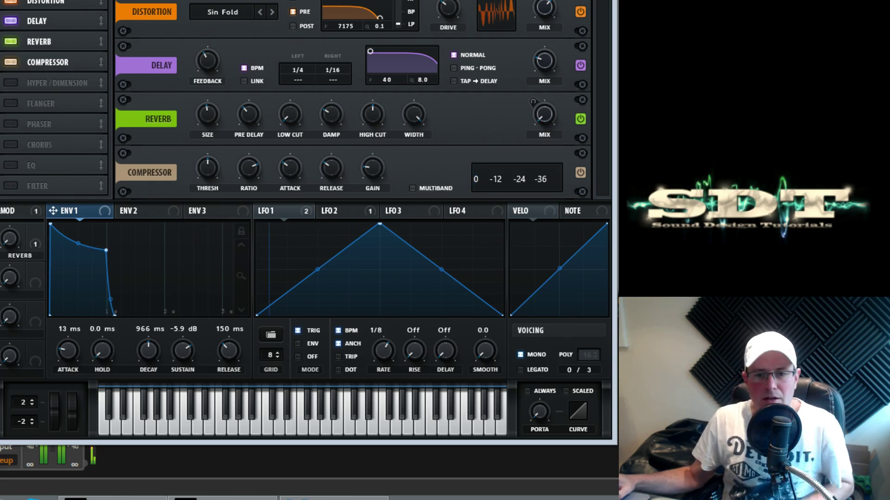
left_click_drag(364, 77, 108, 23)
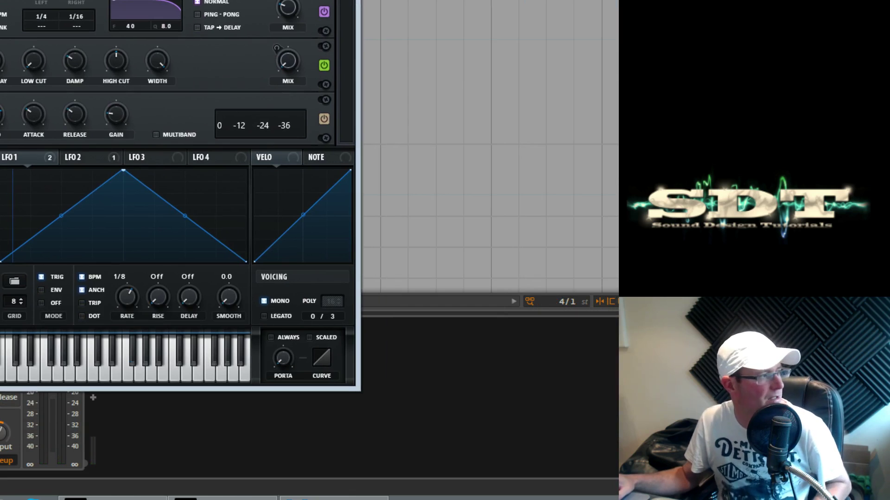
left_click_drag(320, 1, 309, 21)
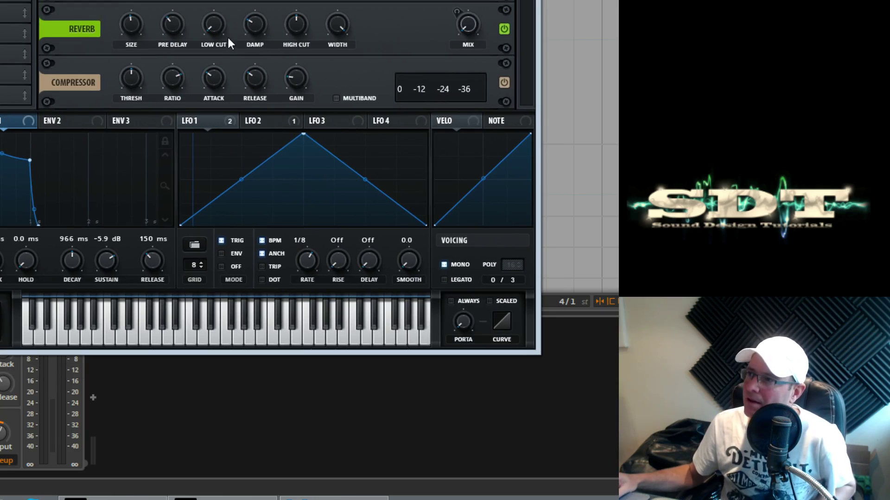
Step: Browse the preset list and close it without loading a preset
left_click(325, 1)
mouse_move(288, 12)
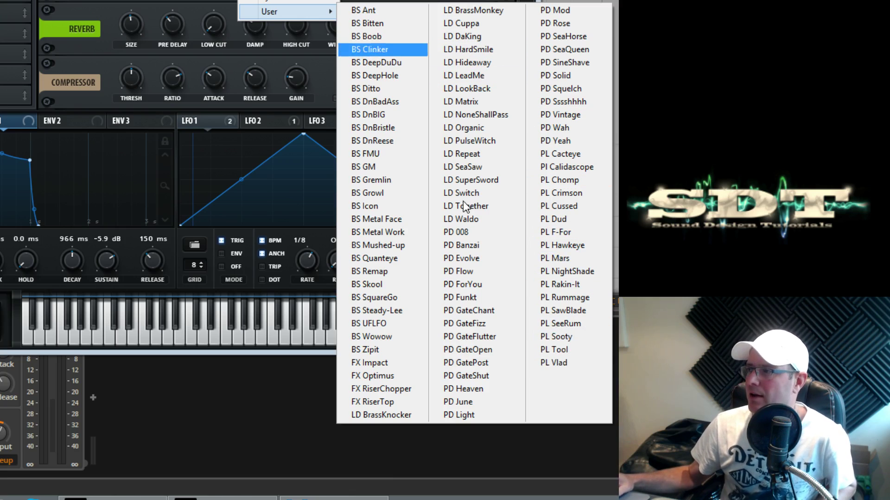
key("Escape")
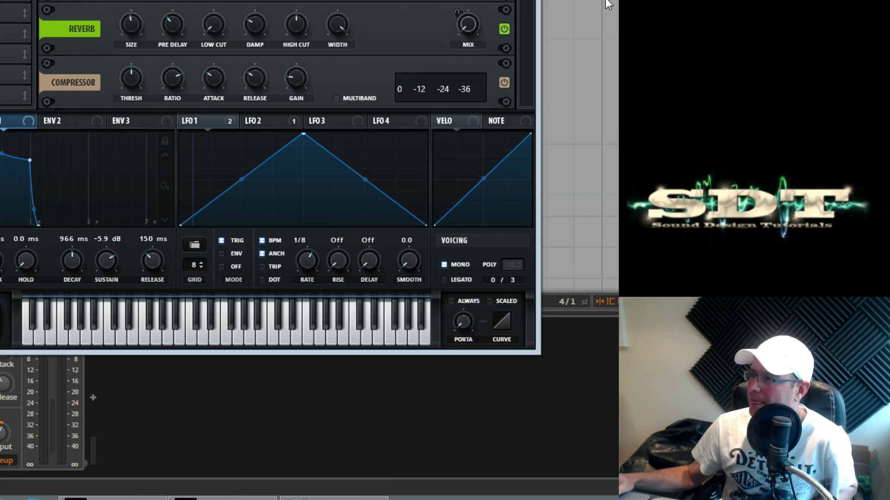